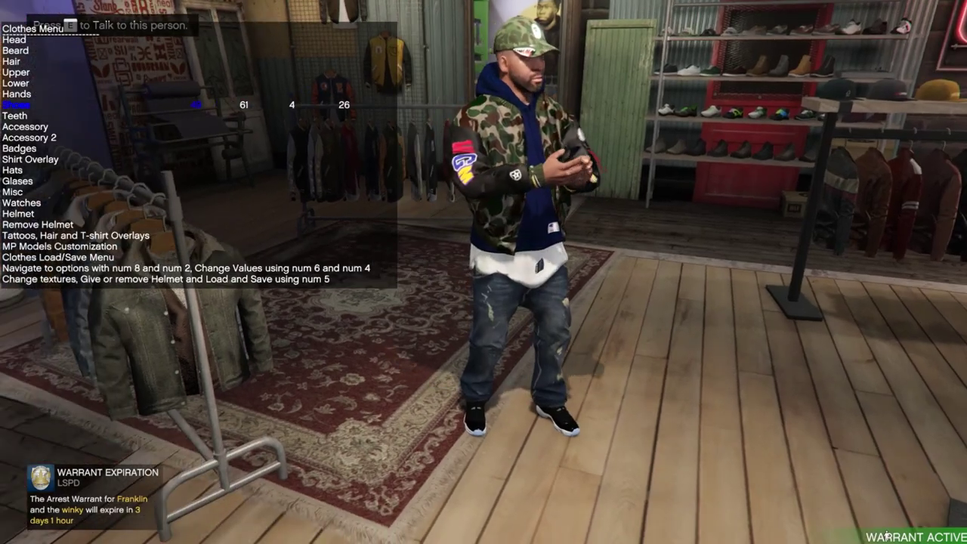
Go through the clothes menu from Shoes to Shirt Overlay, trying out Accessory 2 and overlay options, and return to the game
key("KP_2")
key("KP_2")
key("KP_2")
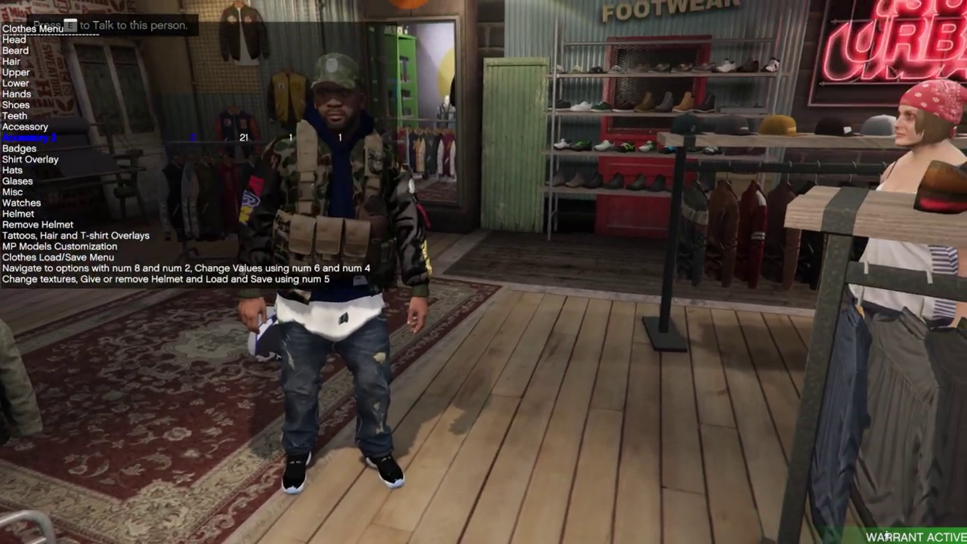
key("w")
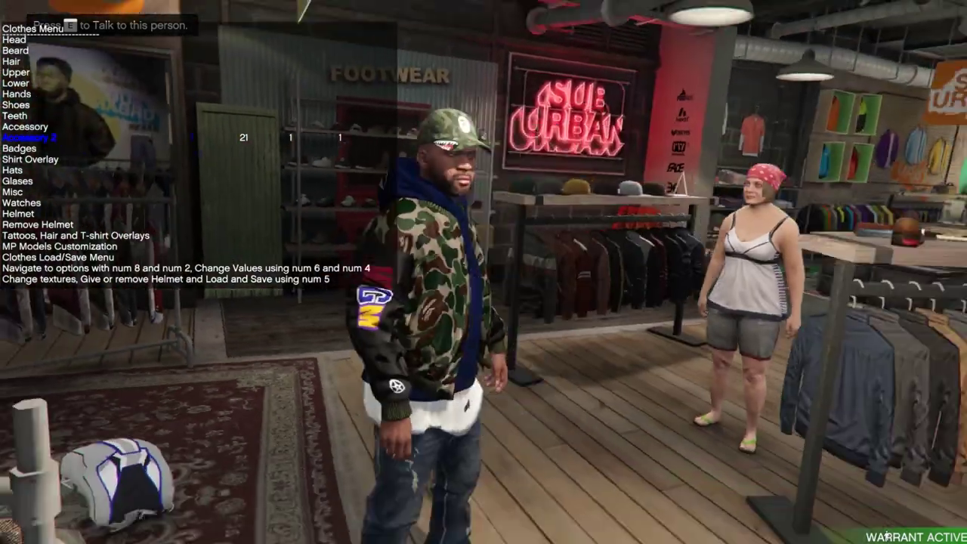
key("KP_2")
key("KP_2")
key("v")
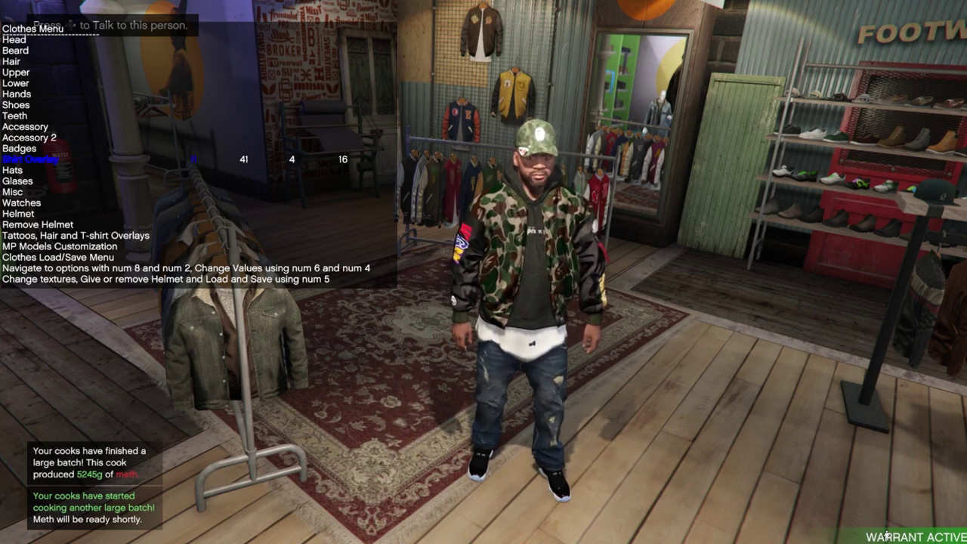
key("KP_8")
key("KP_8")
key("KP_8")
key("KP_8")
key("KP_8")
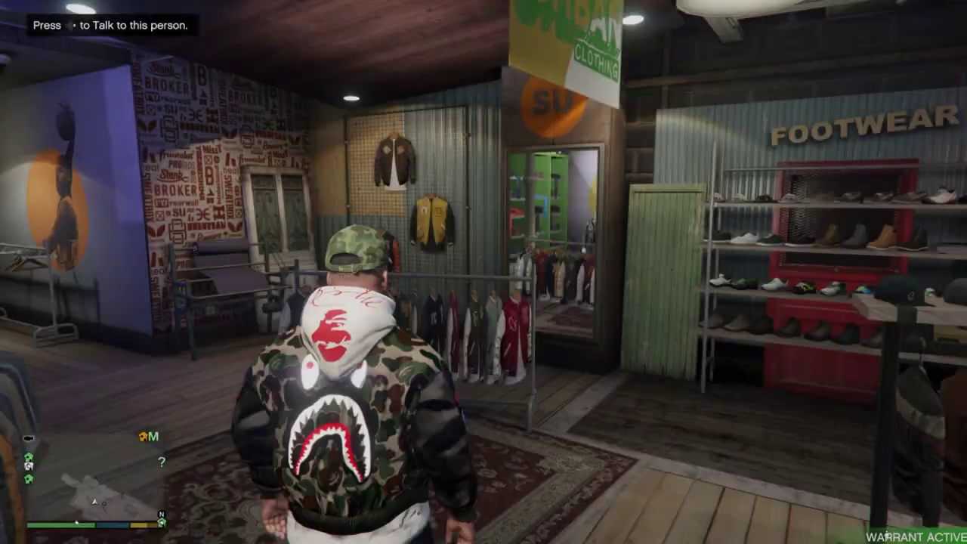
Walk the character around the clothing store to examine the bomber jacket and hoodie outfit from the front and back
key("d")
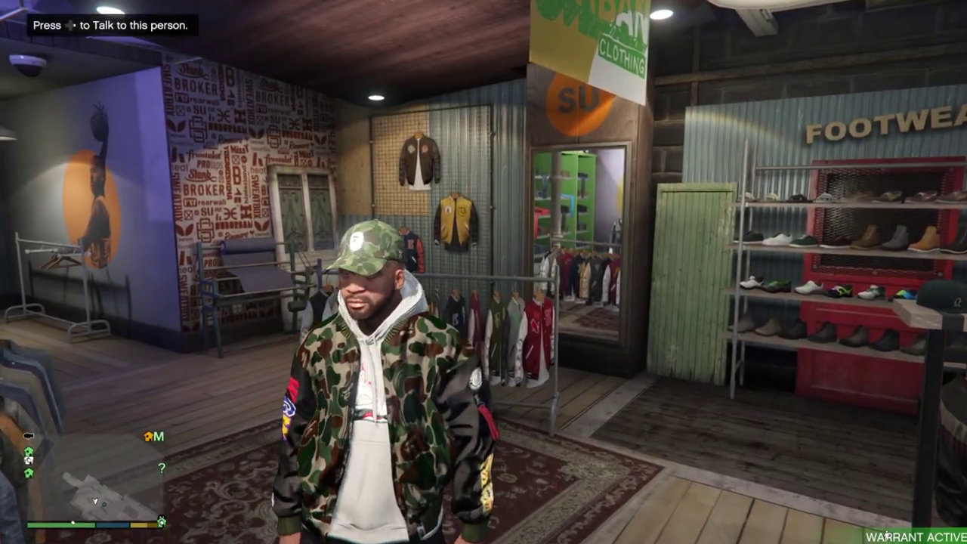
key("w")
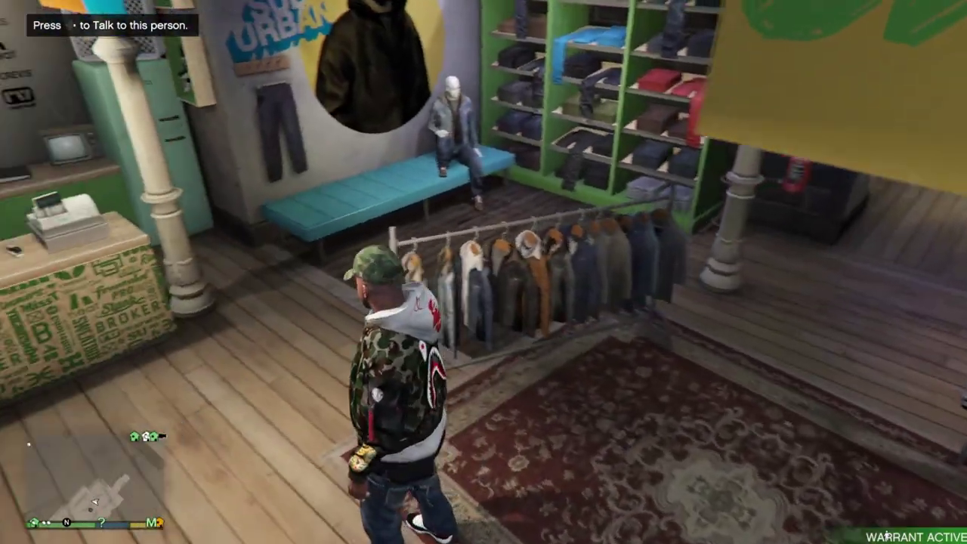
key("w")
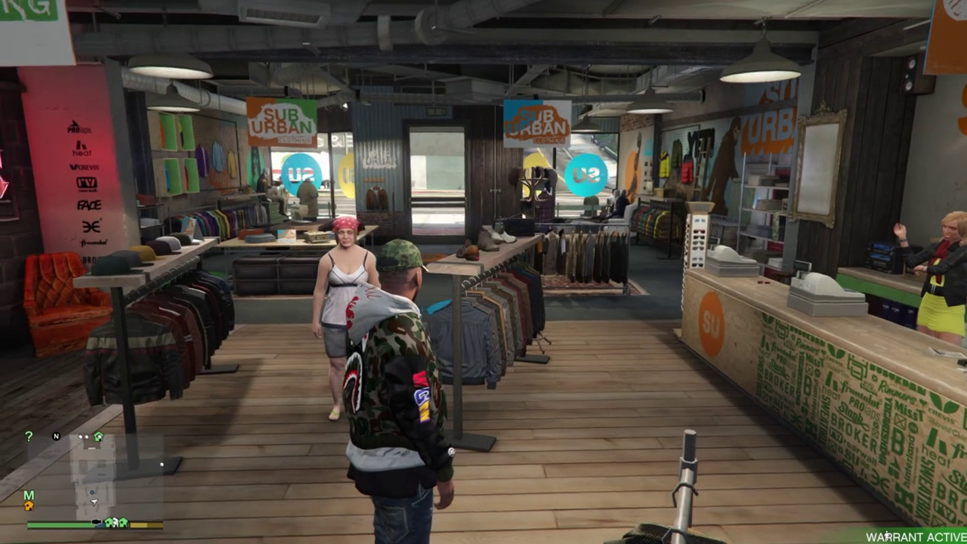
key("s")
key("w")
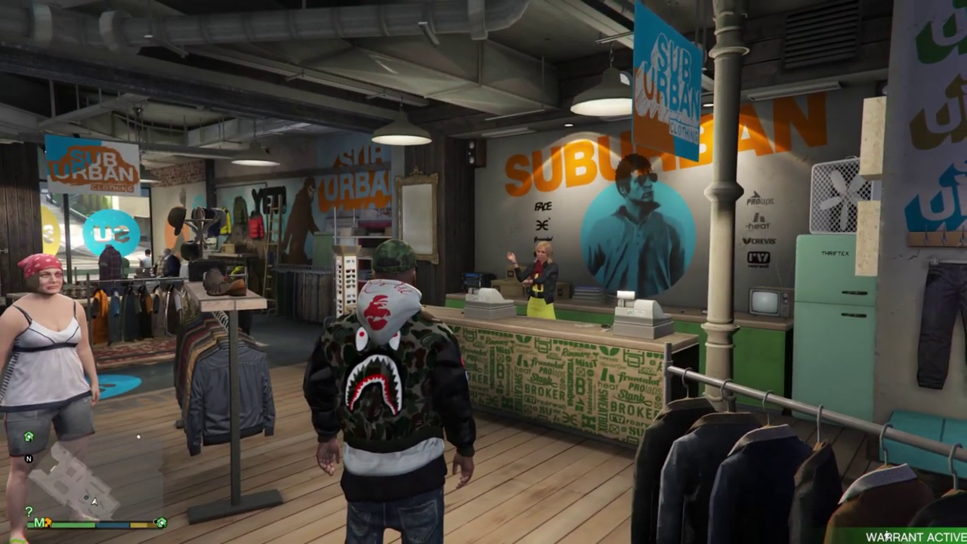
key("w")
key("s")
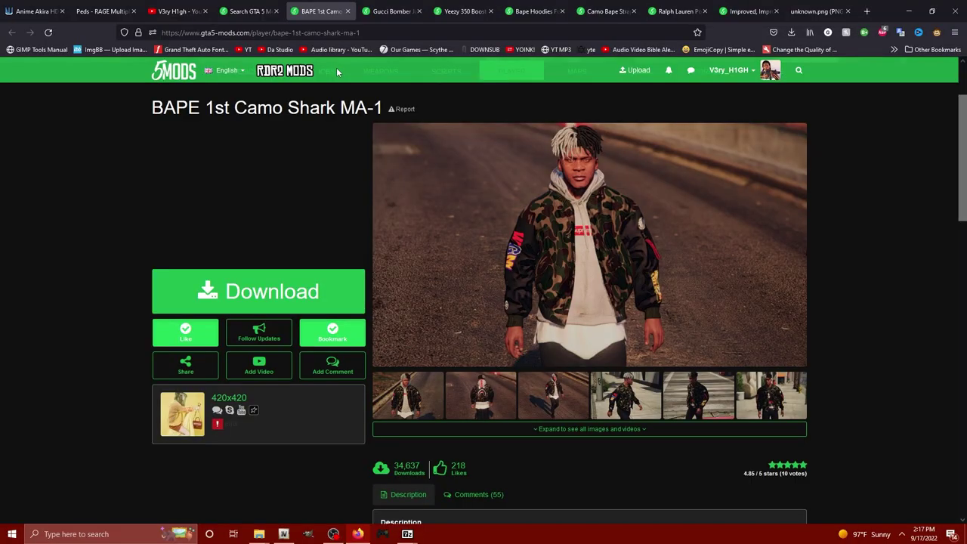
Switch from the BAPE jacket page to the Gucci Bomber Jacket mod page, and minimize the browser
key("ctrl+Tab")
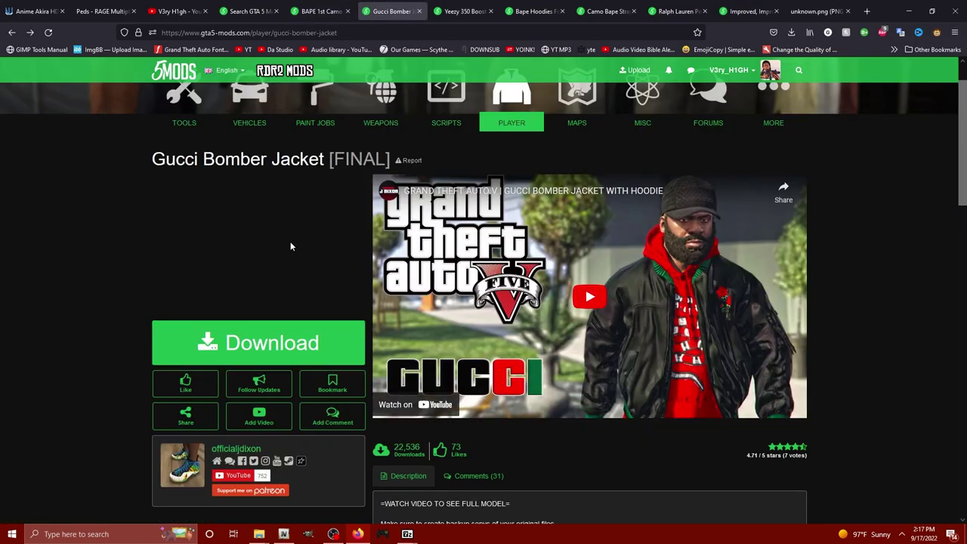
left_click(910, 11)
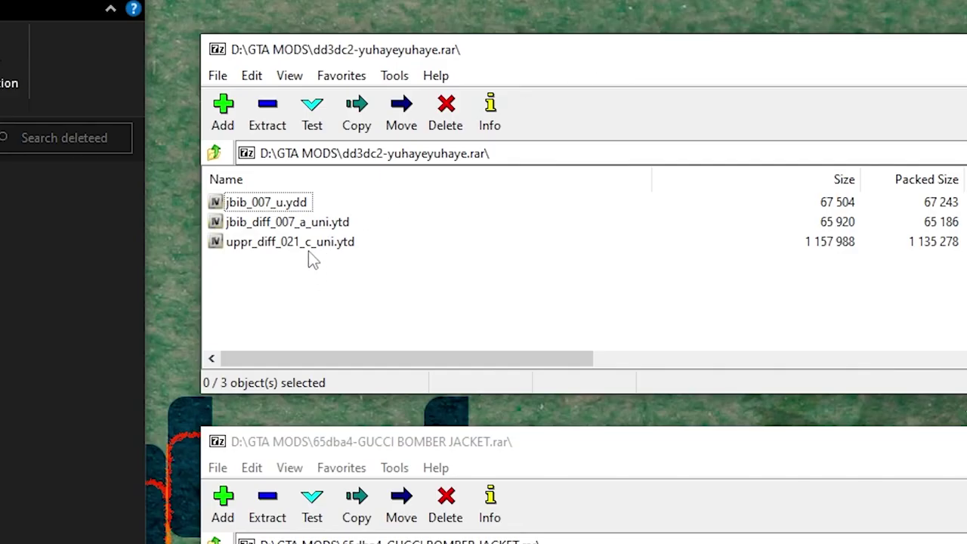
Extract all three files from dd3dc2-yuhayeyuhaye.rar into the bomber folder and close that archive
mouse_move(309, 277)
left_mouse_down()
mouse_move(277, 198)
mouse_move(303, 275)
left_mouse_up()
left_click(278, 204)
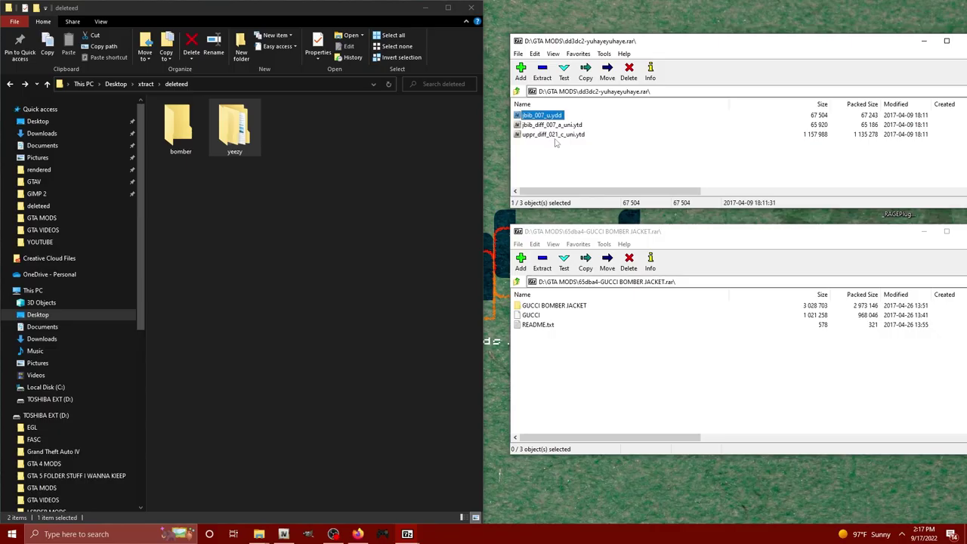
left_click_drag(584, 155, 541, 117)
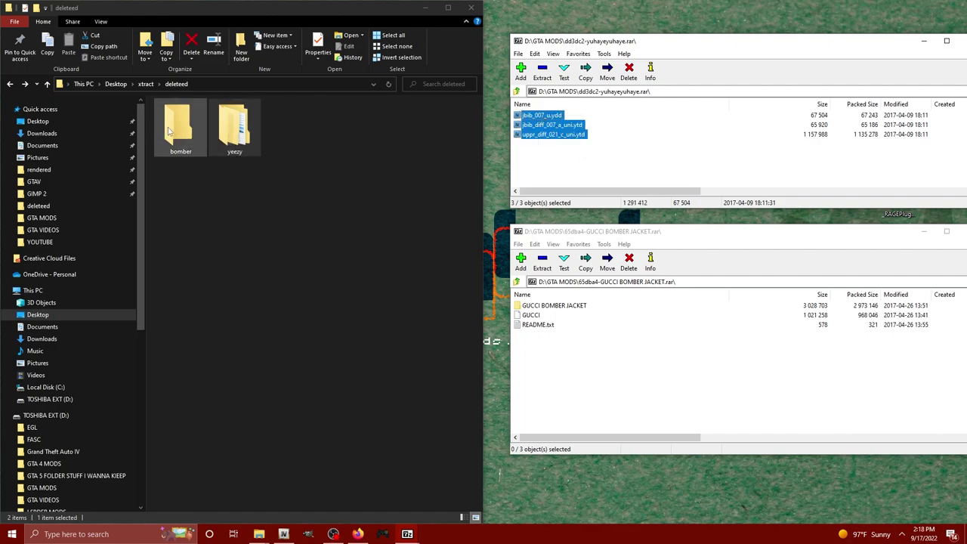
left_click_drag(326, 141, 179, 127)
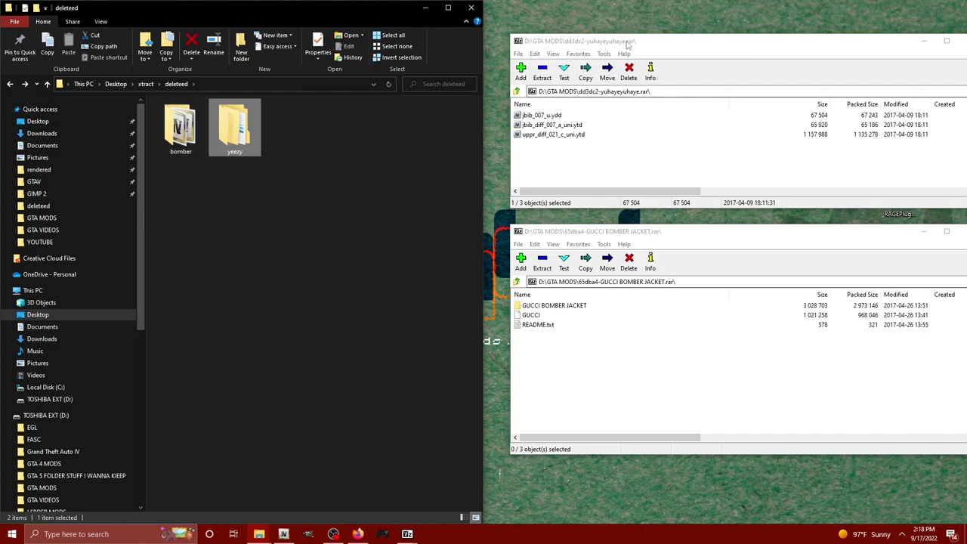
left_click_drag(627, 45, 495, 45)
left_click(830, 41)
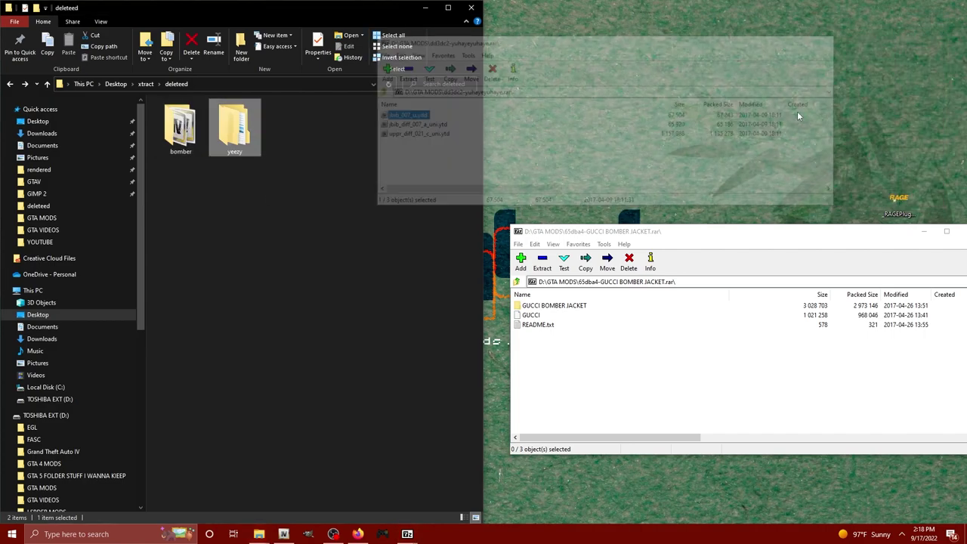
Extract uppr_021_u.ydd from the GUCCI BOMBER JACKET folder of the Gucci archive into the bomber folder, and close the archive
left_click_drag(747, 233, 722, 108)
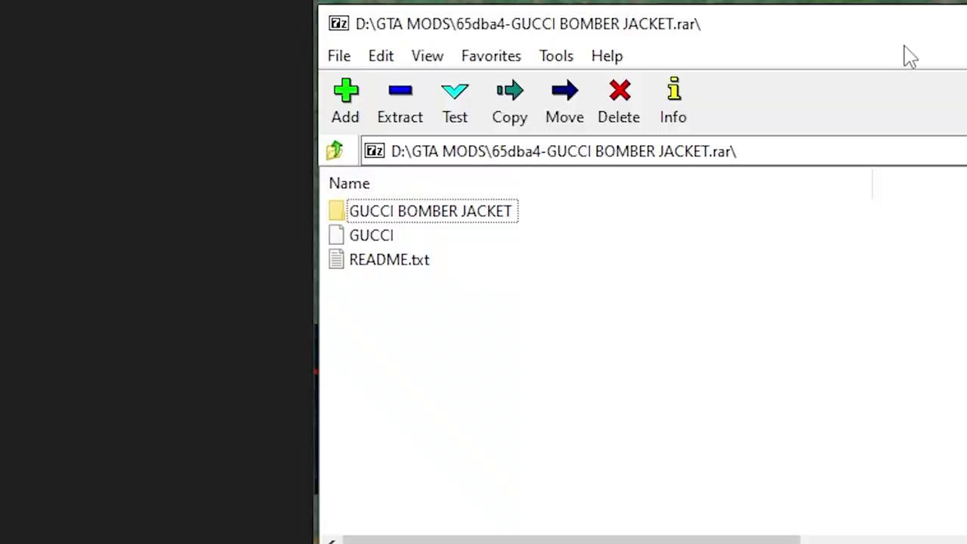
double_click(493, 217)
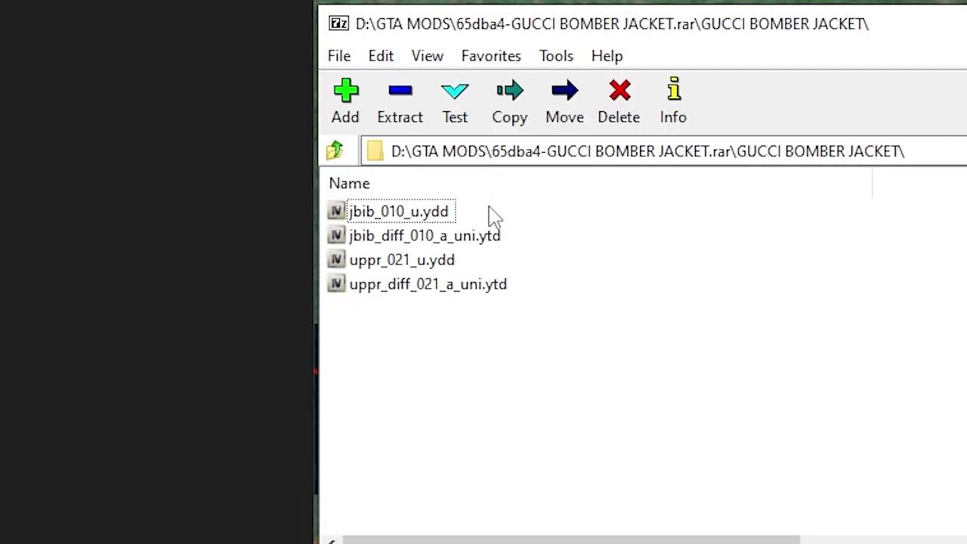
left_click(396, 263)
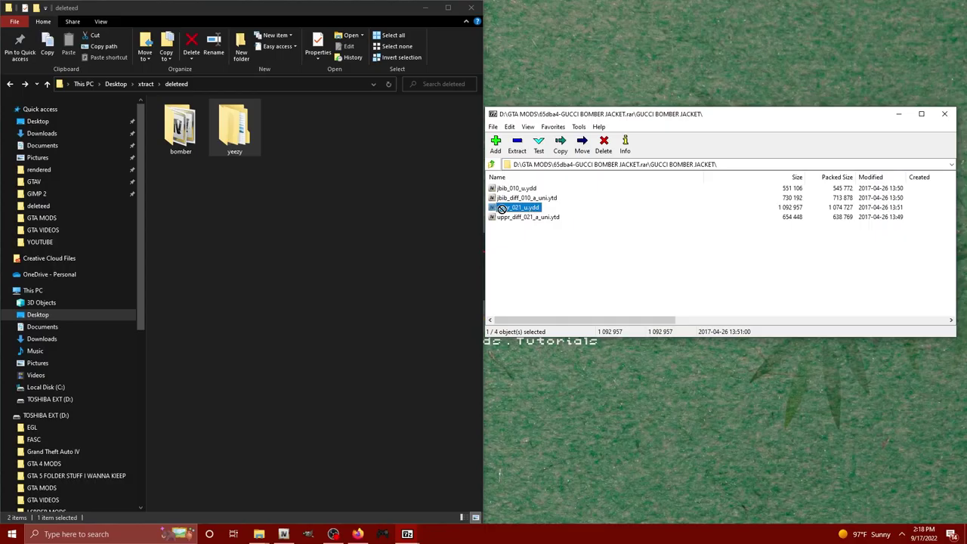
left_click_drag(502, 209, 177, 133)
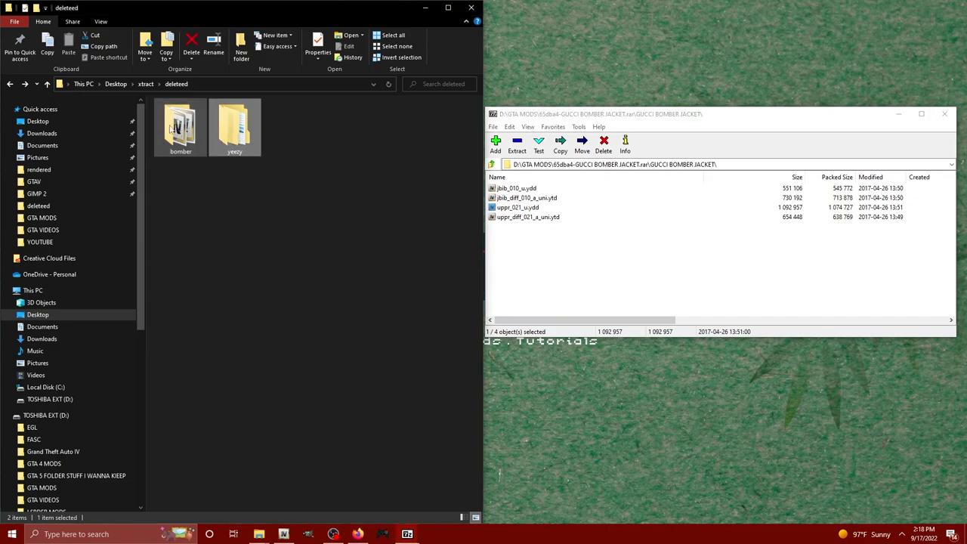
left_click_drag(568, 241, 502, 185)
left_click(540, 266)
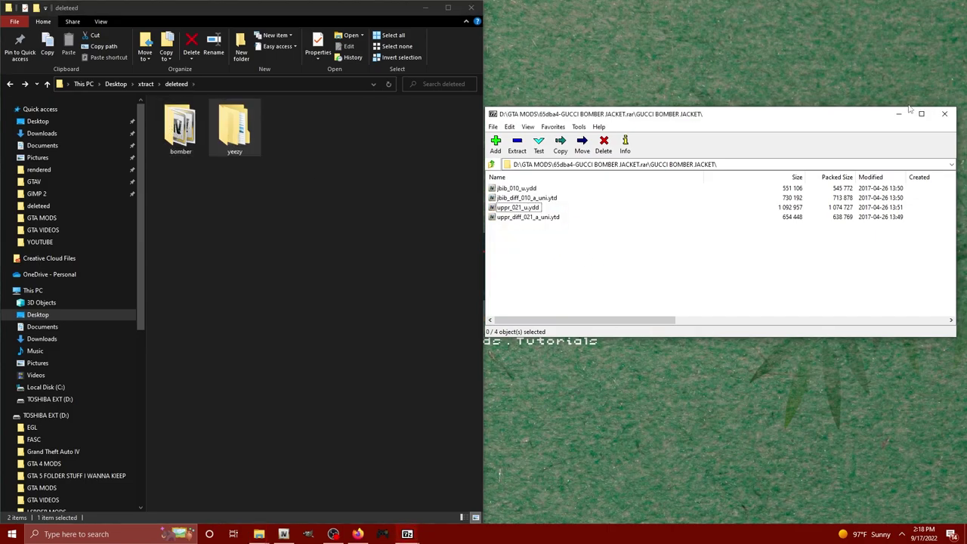
left_click(945, 115)
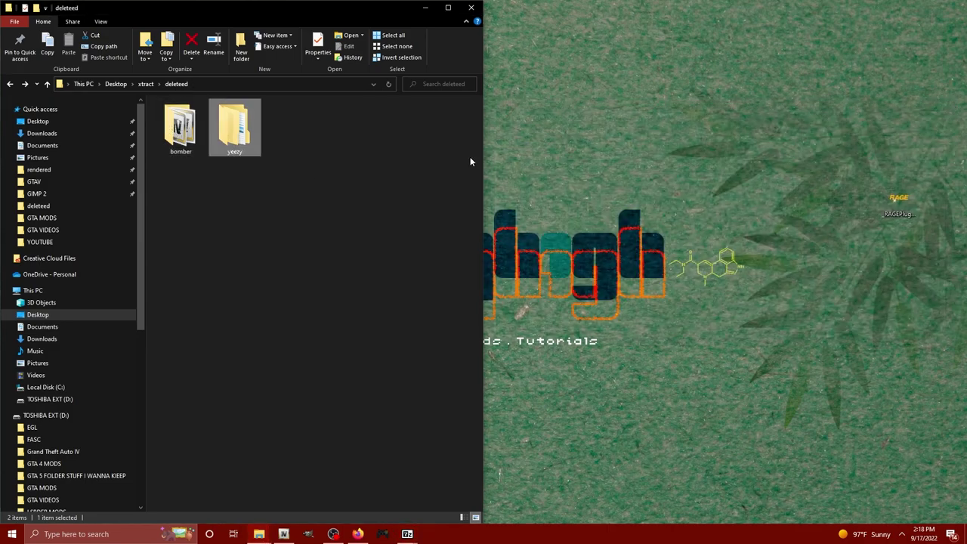
Open the bomber folder and check its uppr_021_u and uppr_diff_021_c_uni files
double_click(181, 127)
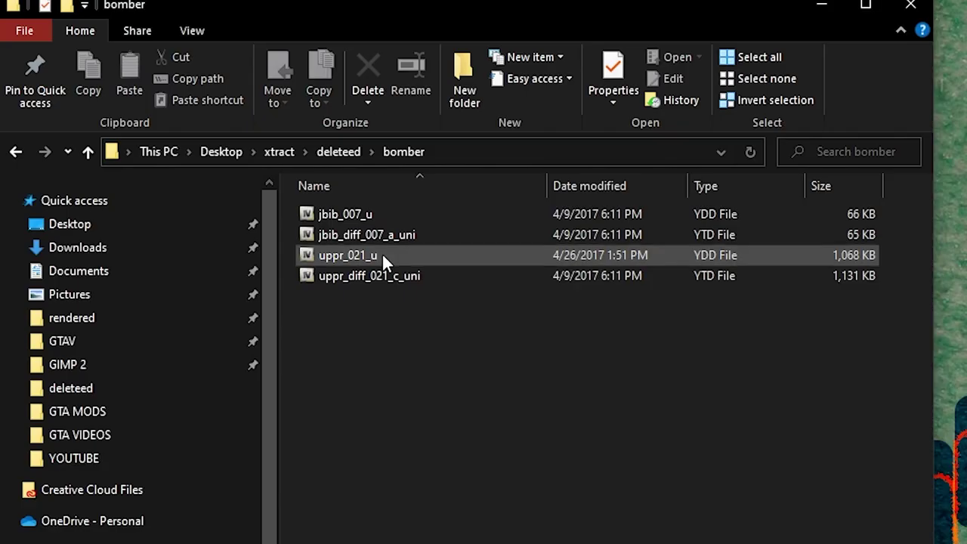
left_click(381, 257)
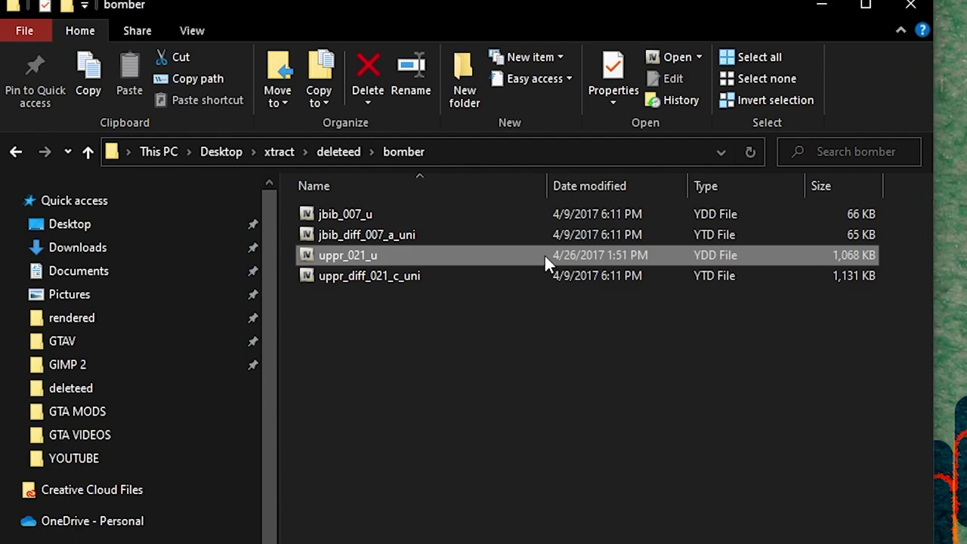
left_click(346, 280)
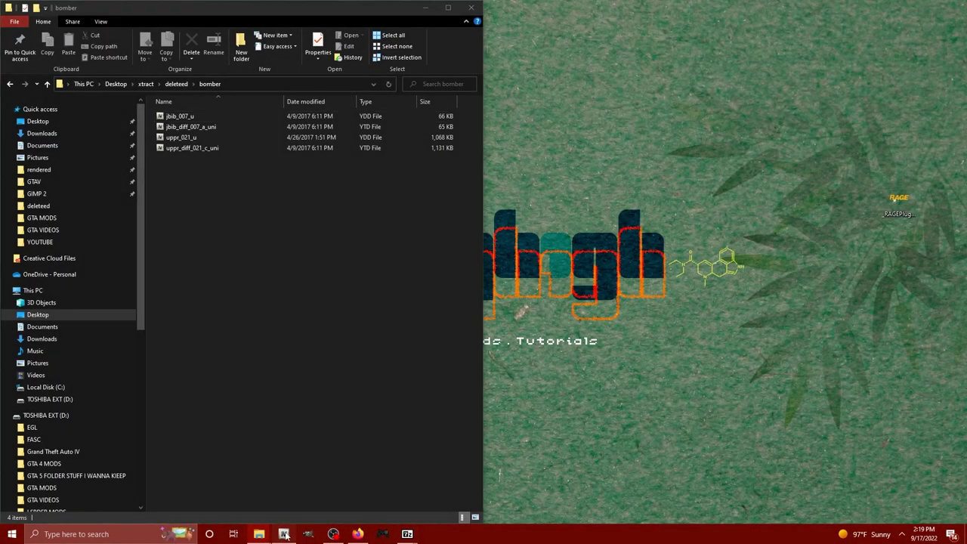
Switch to OpenIV and enable edit mode for the EMFsingleplayer dlc.rpf archive
left_click(284, 535)
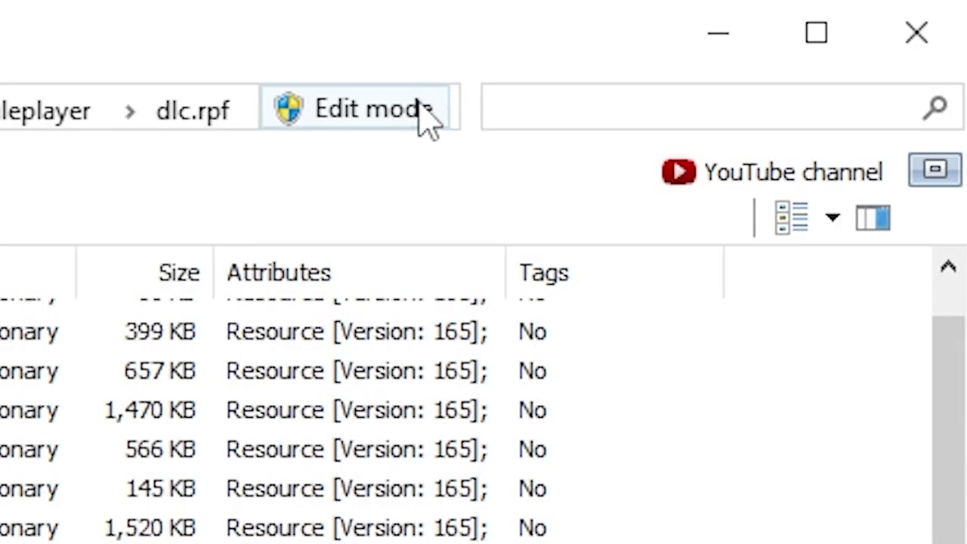
left_click(427, 115)
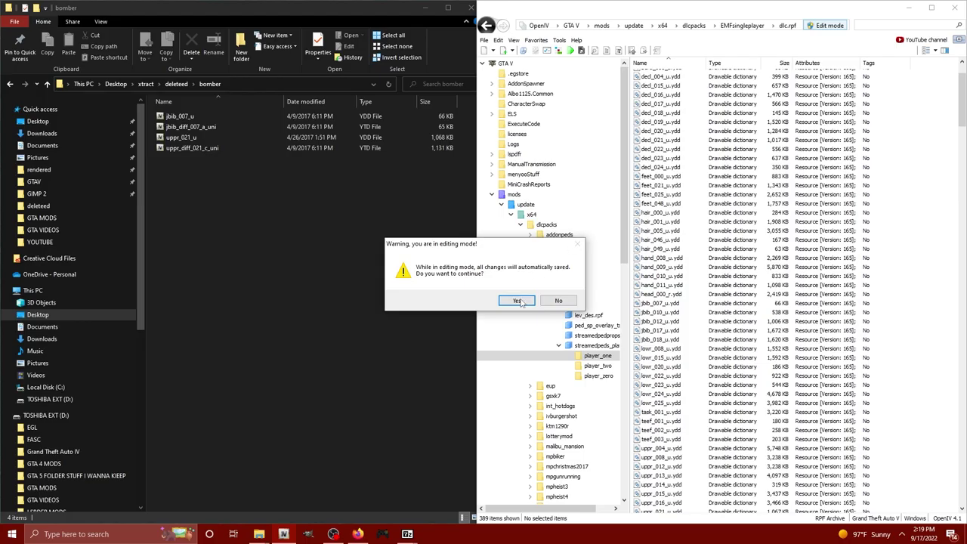
left_click(519, 301)
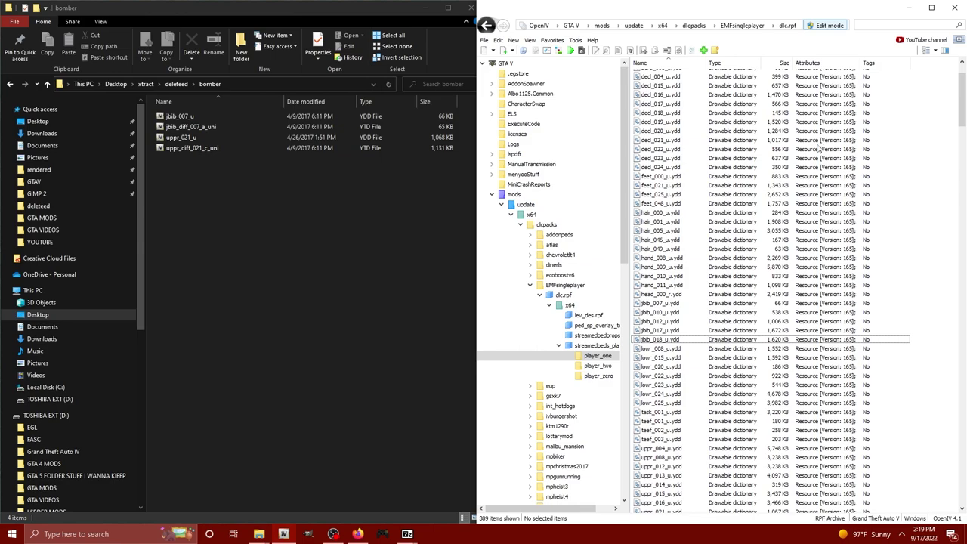
Preview the uppr_021_u.ydd model from the player_one folder, rotate it to inspect the jacket, and close the viewer
left_click(202, 204)
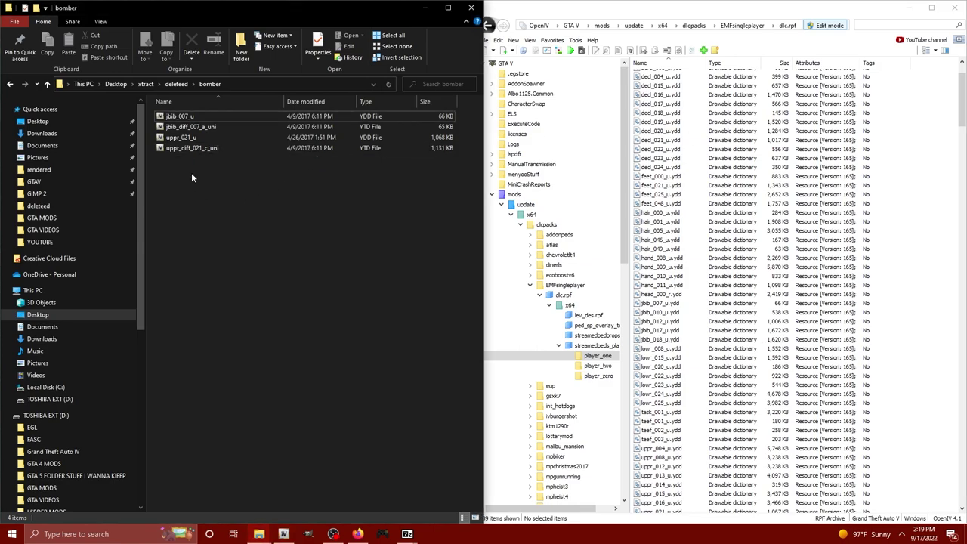
left_click_drag(191, 172, 169, 115)
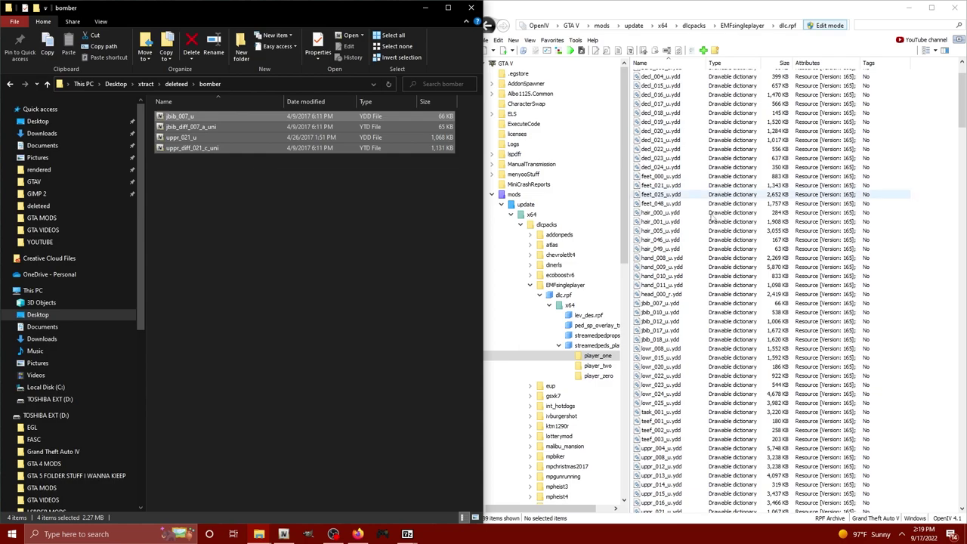
scroll(712, 219, "down", 8)
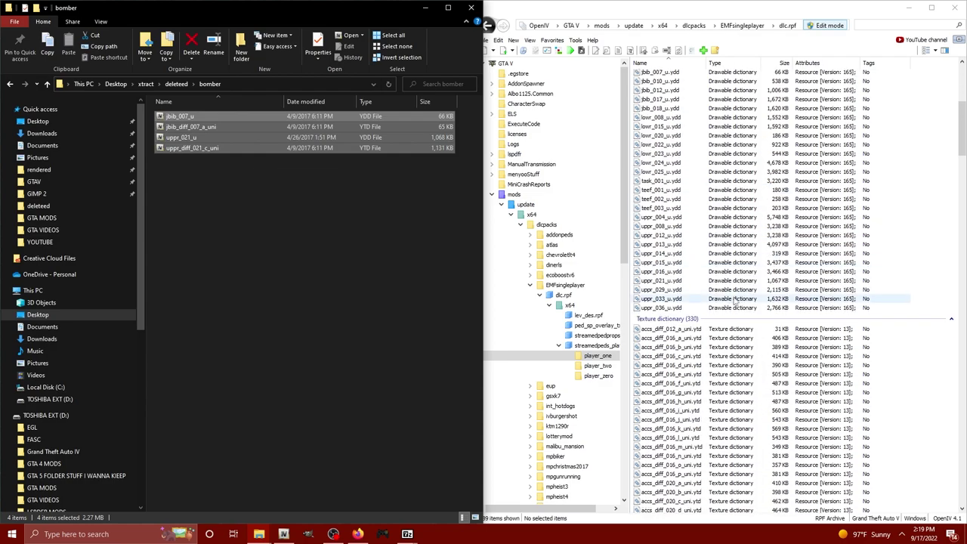
left_click(679, 281)
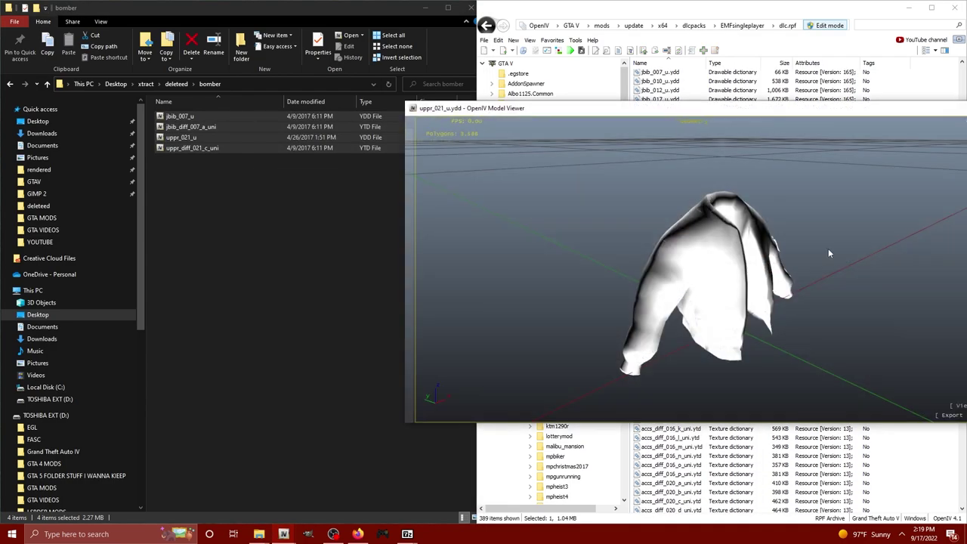
left_click_drag(828, 249, 752, 225)
left_click_drag(765, 110, 453, 140)
left_click(715, 140)
left_click(178, 165)
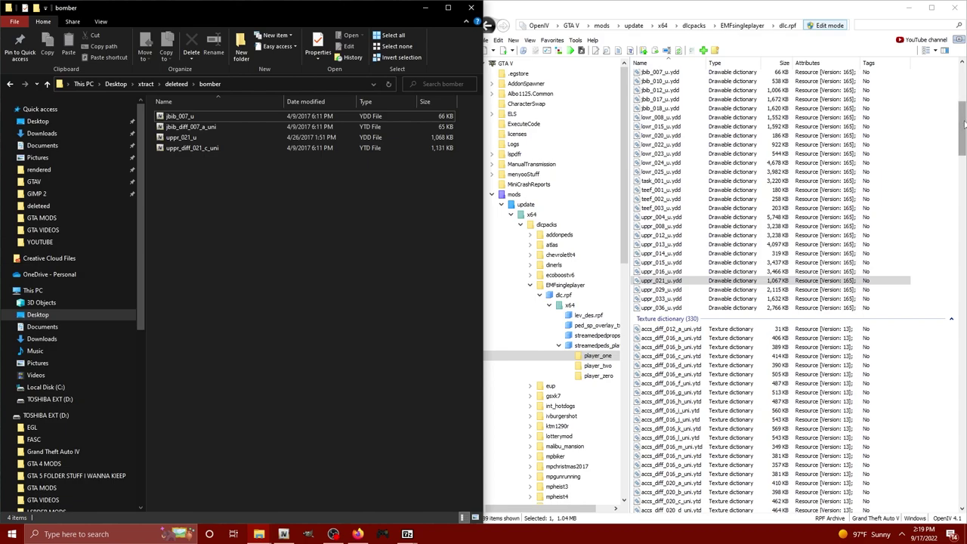
Locate uppr_diff_021_c_uni.ytd among the player_one texture dictionaries, and briefly view the uppr_021_u.ydd jacket model again before closing the viewer
left_click_drag(963, 121, 963, 280)
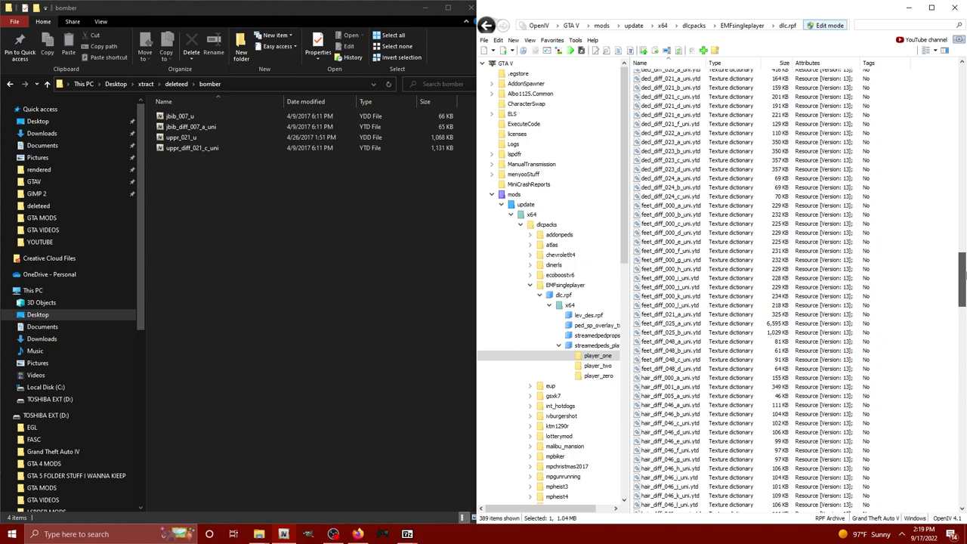
left_click_drag(963, 279, 956, 455)
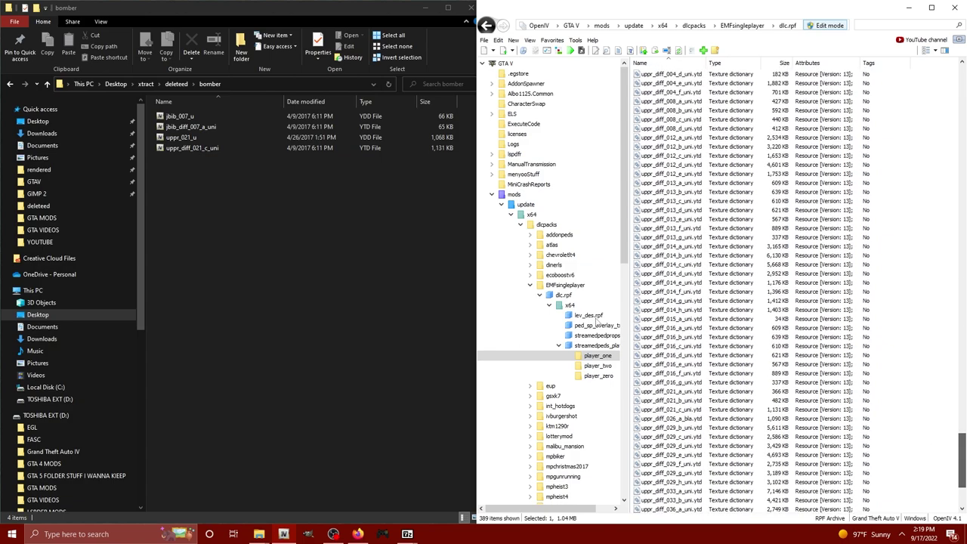
left_click(210, 149)
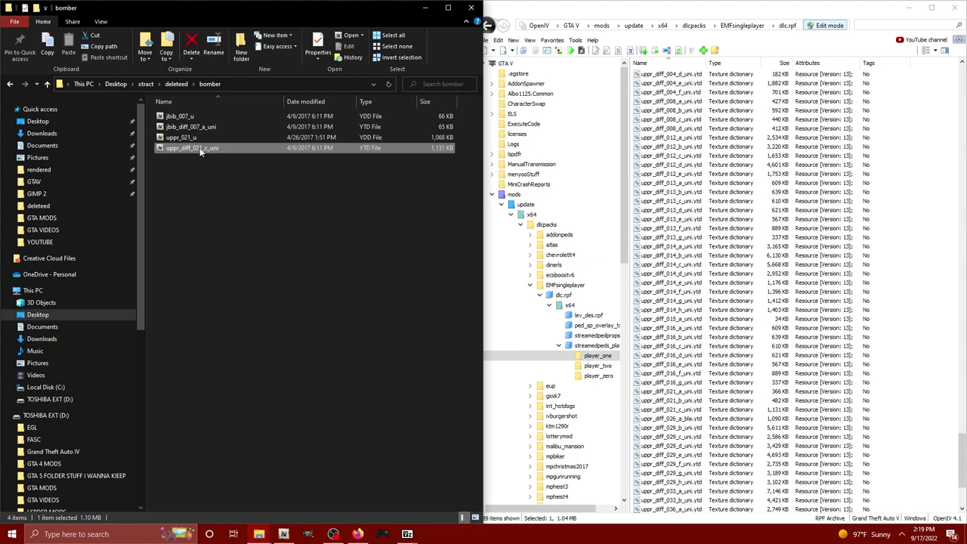
left_click(210, 165)
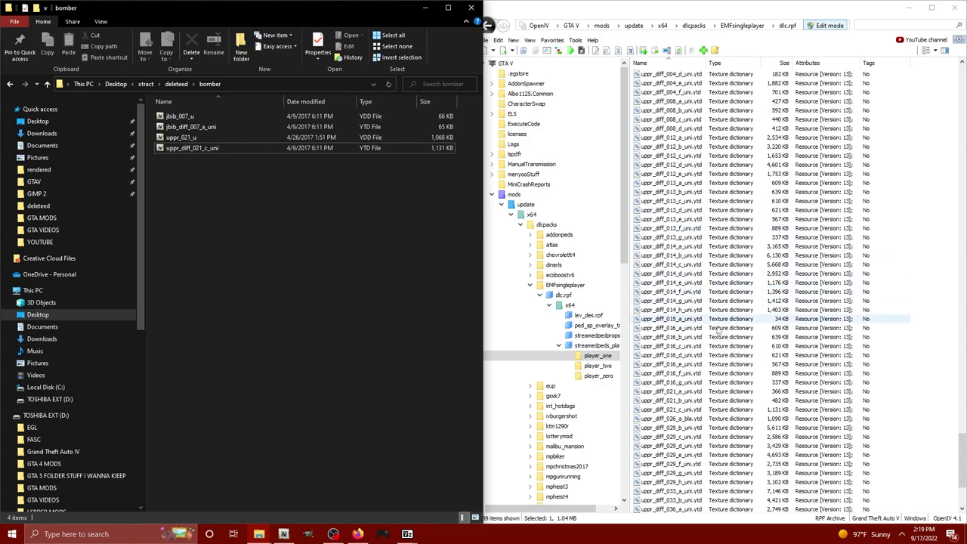
scroll(714, 378, "down", 5)
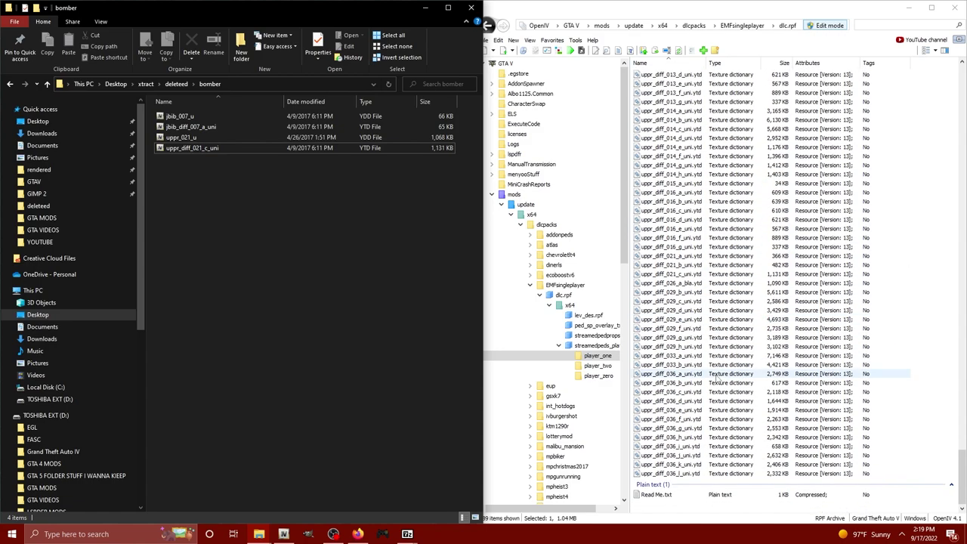
left_click(684, 275)
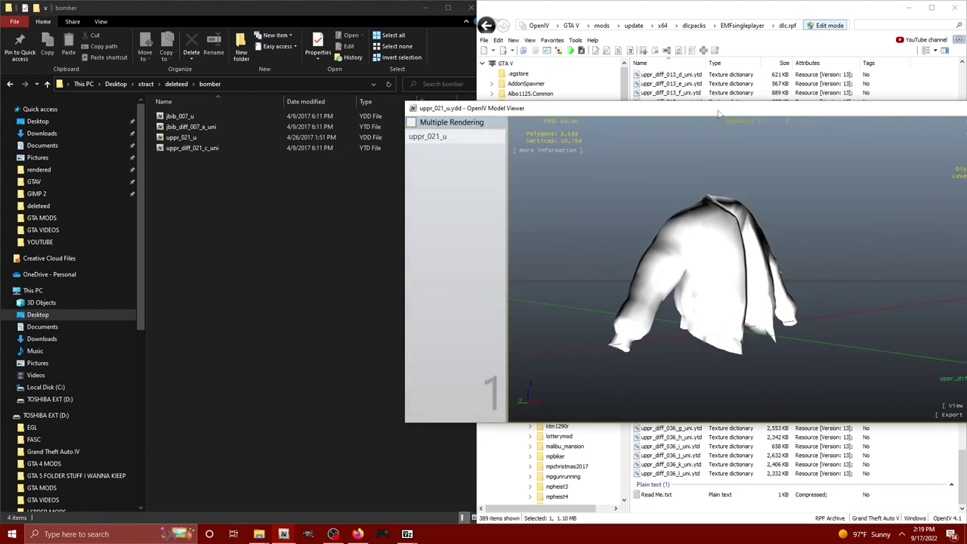
left_click_drag(719, 114, 435, 120)
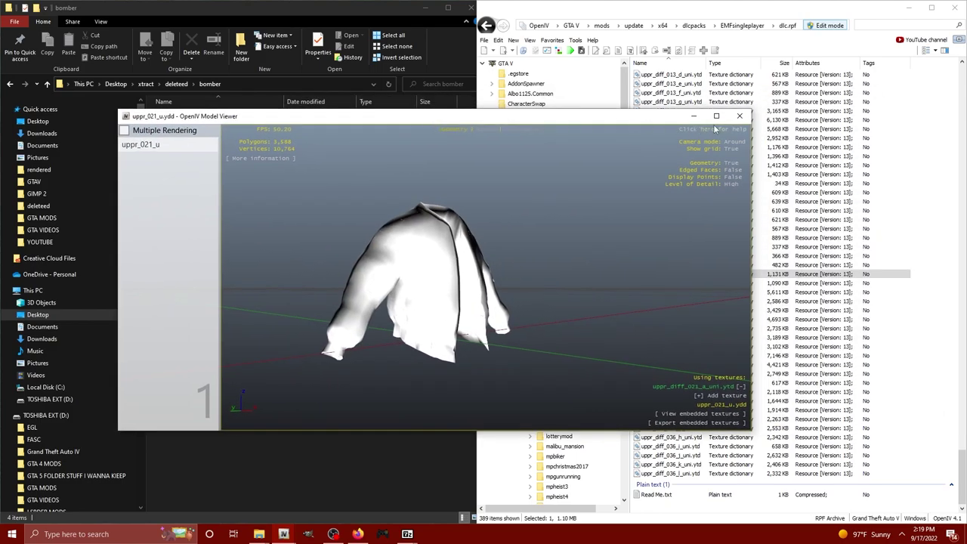
left_click(742, 115)
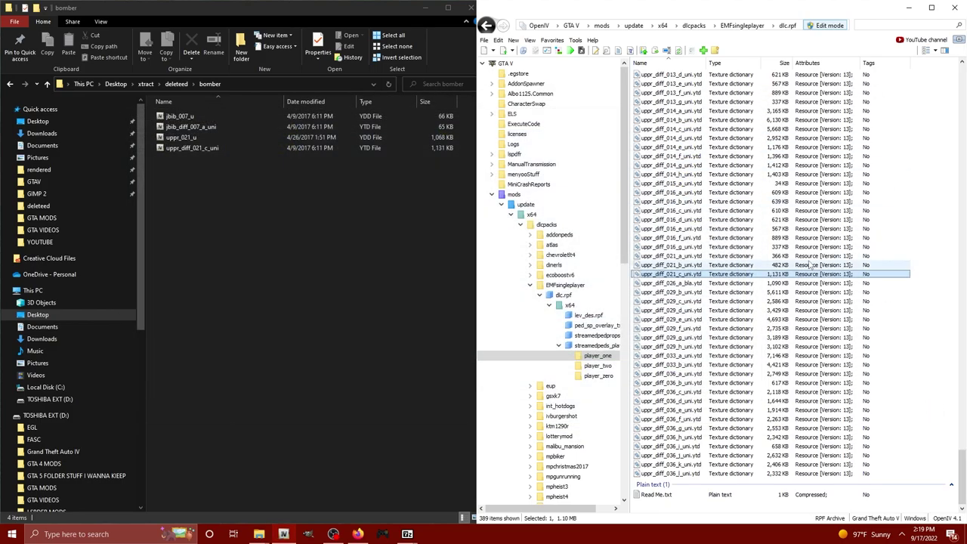
Preview the uppr_diff_021_c_uni.ytd and uppr_diff_021_b_uni.ytd jacket textures one after the other, closing each without saving
double_click(672, 273)
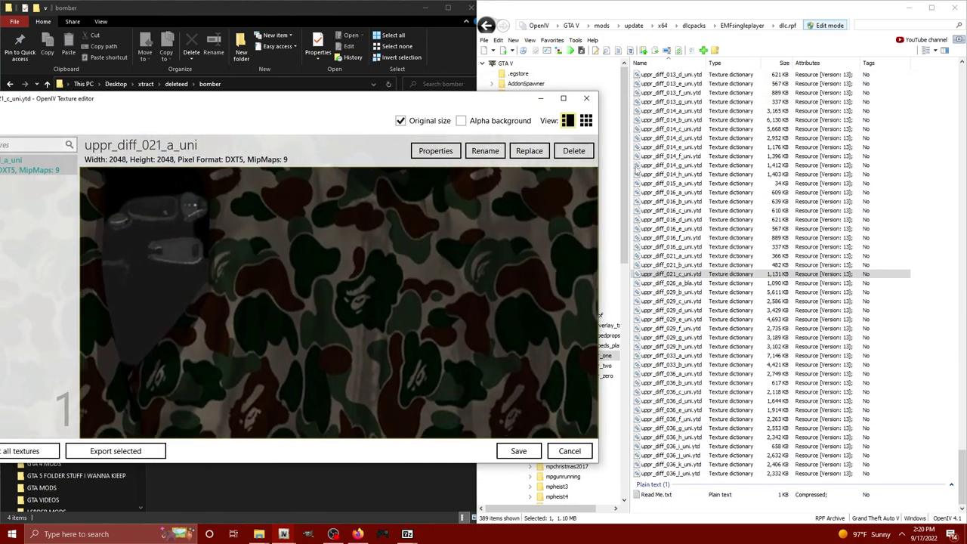
left_click(586, 98)
double_click(651, 265)
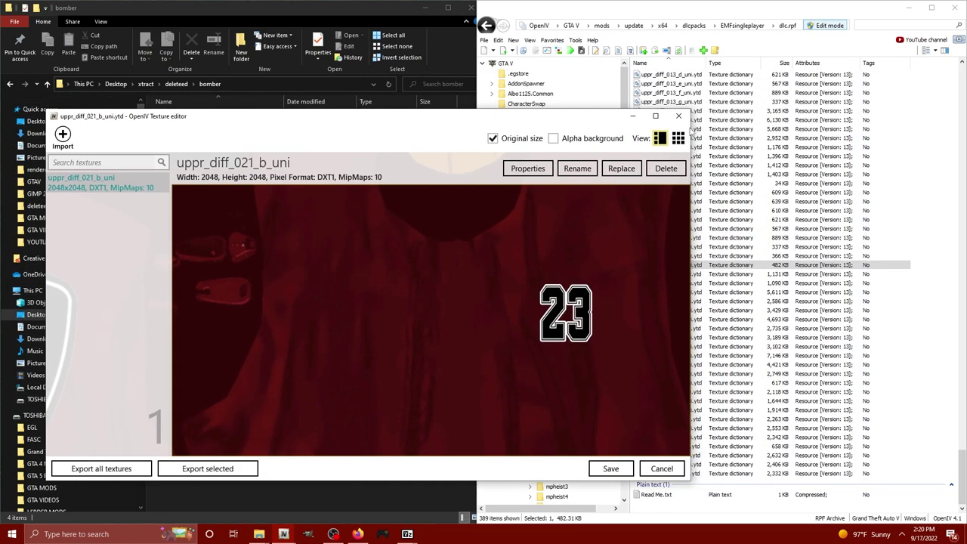
left_click(679, 115)
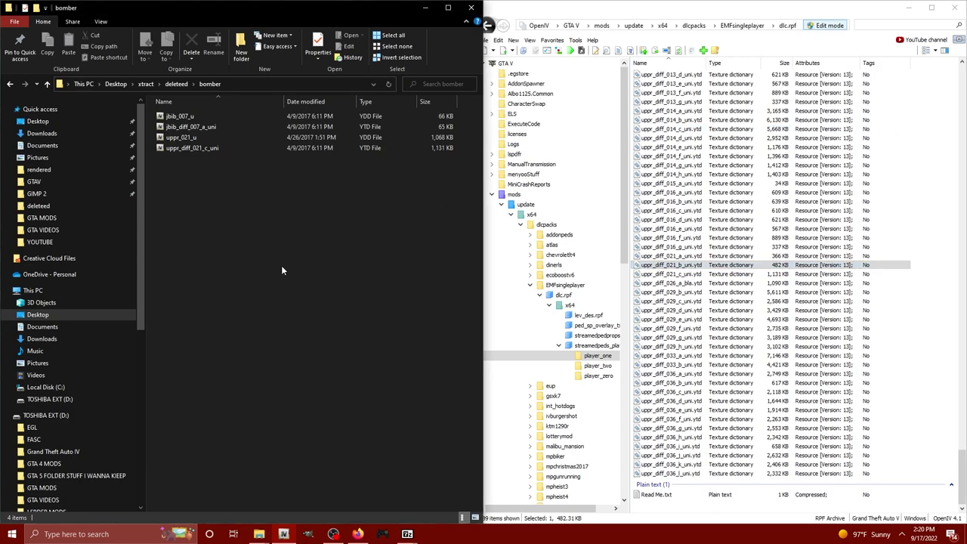
left_click(281, 265)
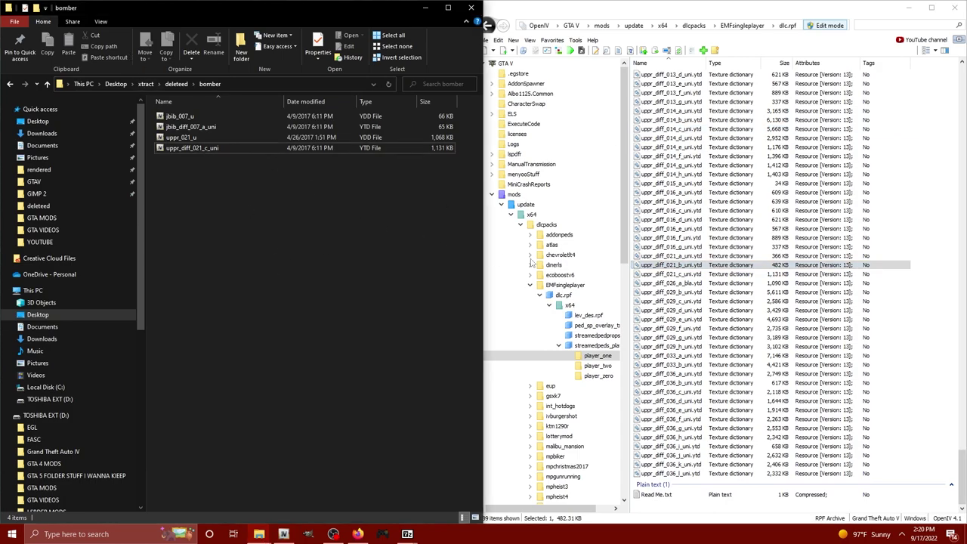
Find jbib_007_u.ydd in the player_one folder, preview and rotate the shirt model, and close the viewer
scroll(682, 261, "up", 8)
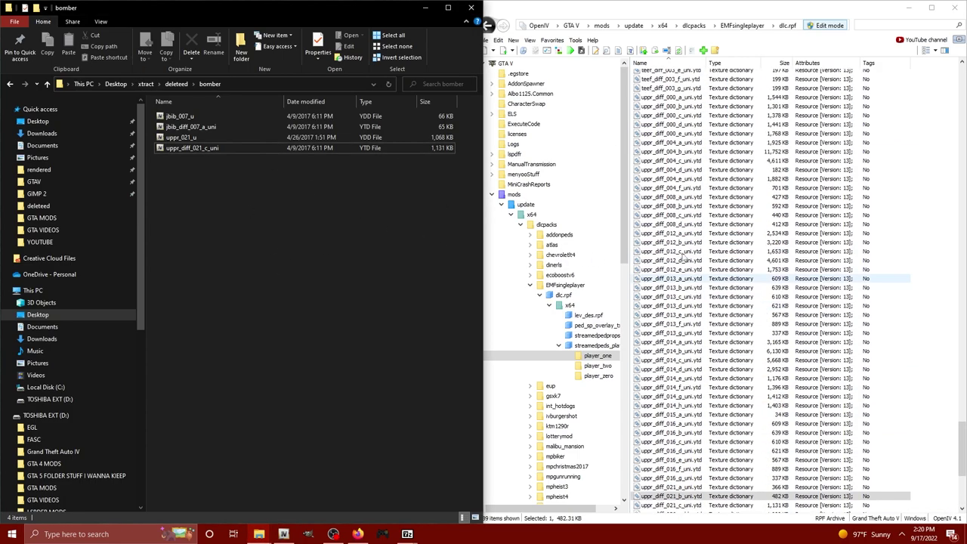
scroll(685, 257, "up", 20)
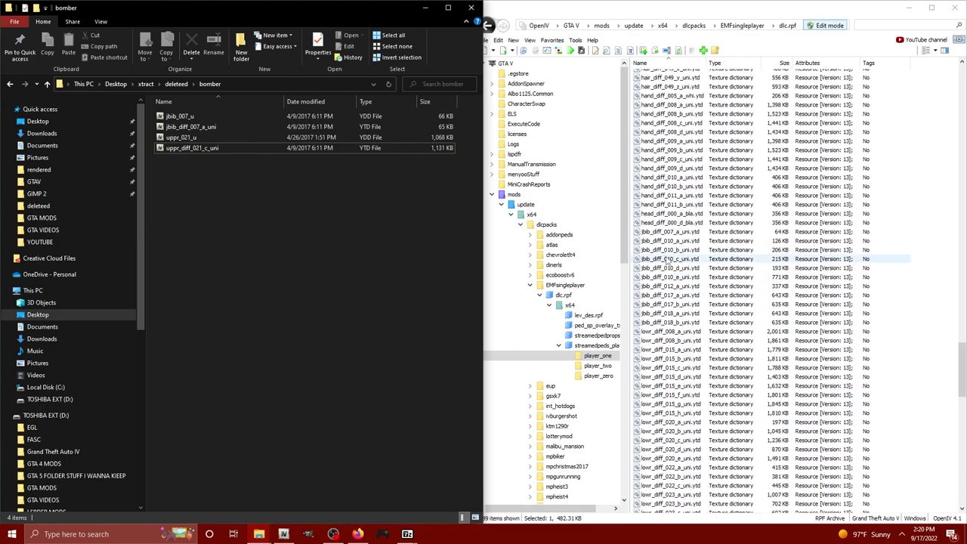
scroll(681, 159, "up", 10)
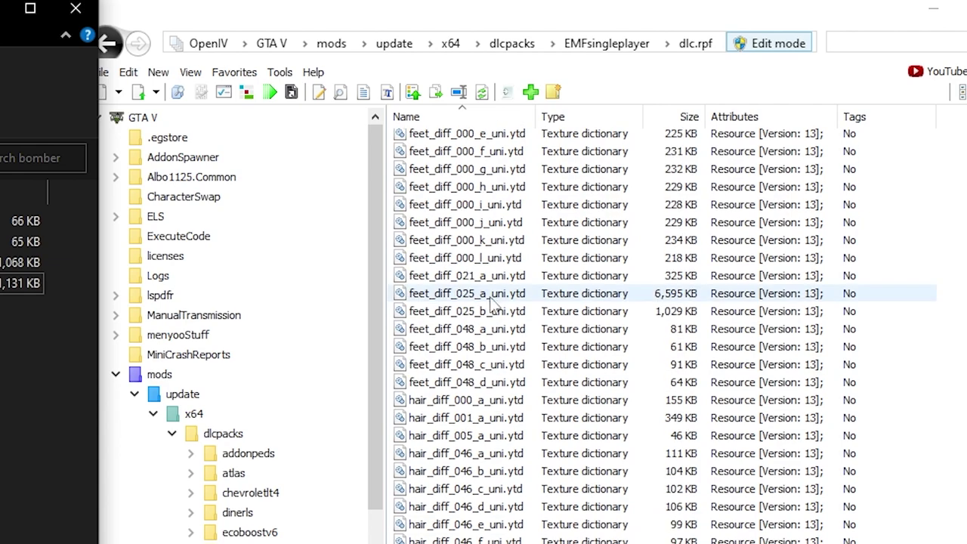
scroll(490, 302, "up", 7)
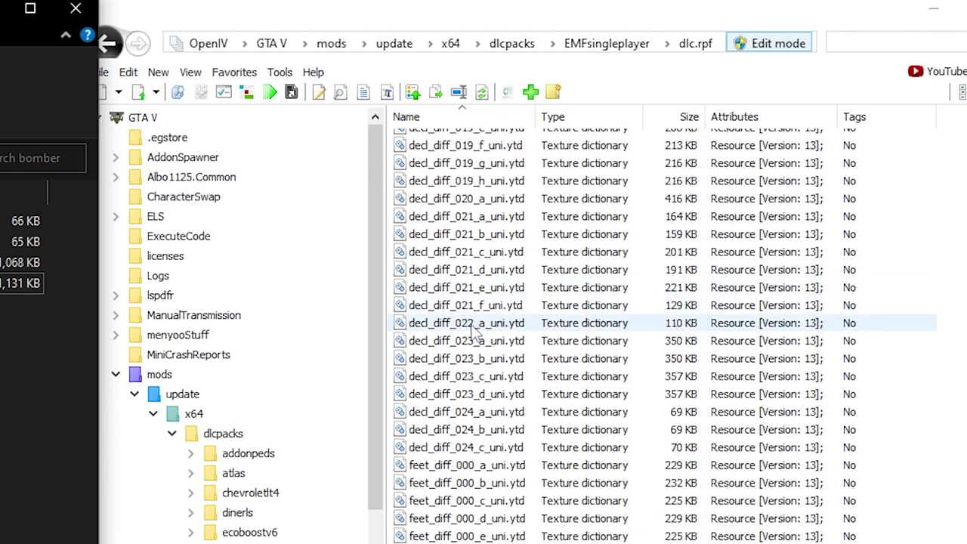
key("Home")
left_click(503, 306)
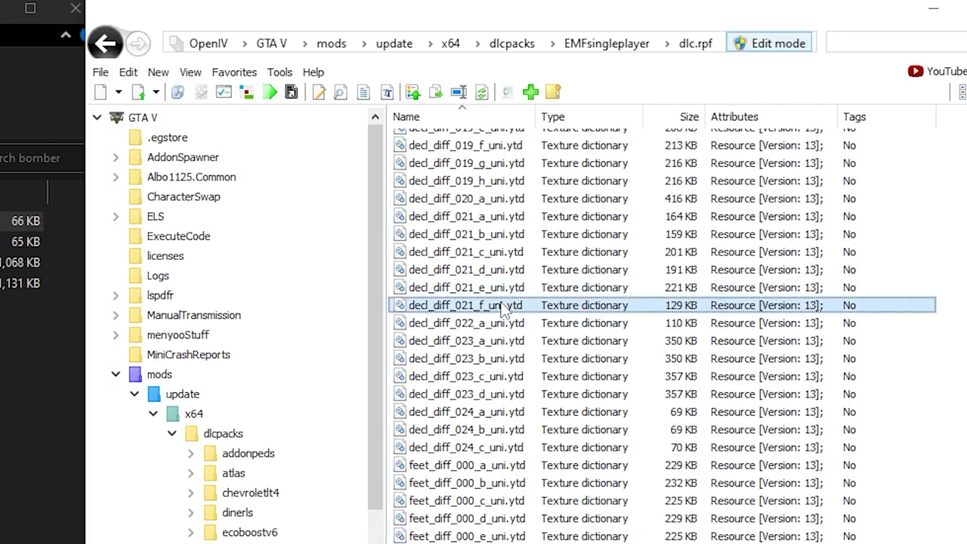
key("j")
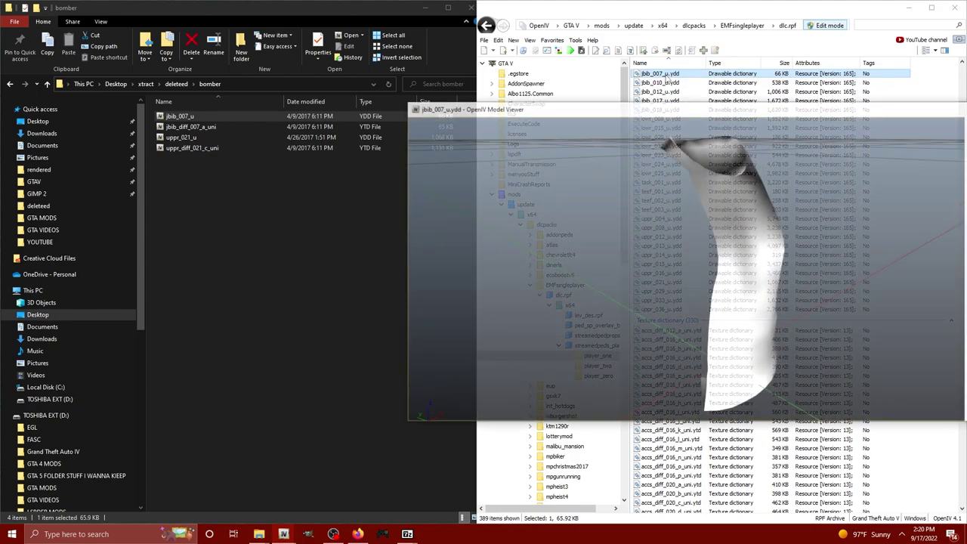
left_click_drag(764, 226, 673, 235)
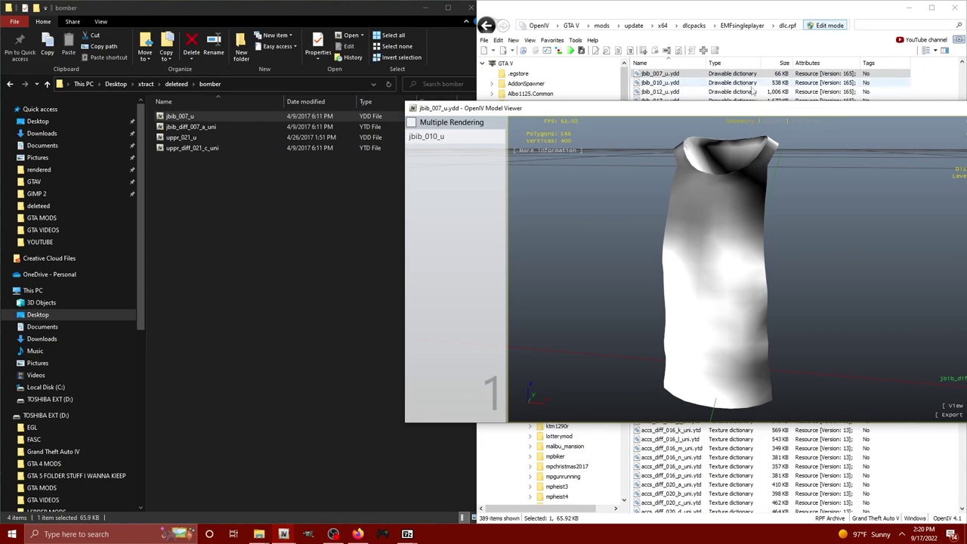
left_click_drag(741, 108, 385, 105)
left_click(676, 107)
left_click(671, 105)
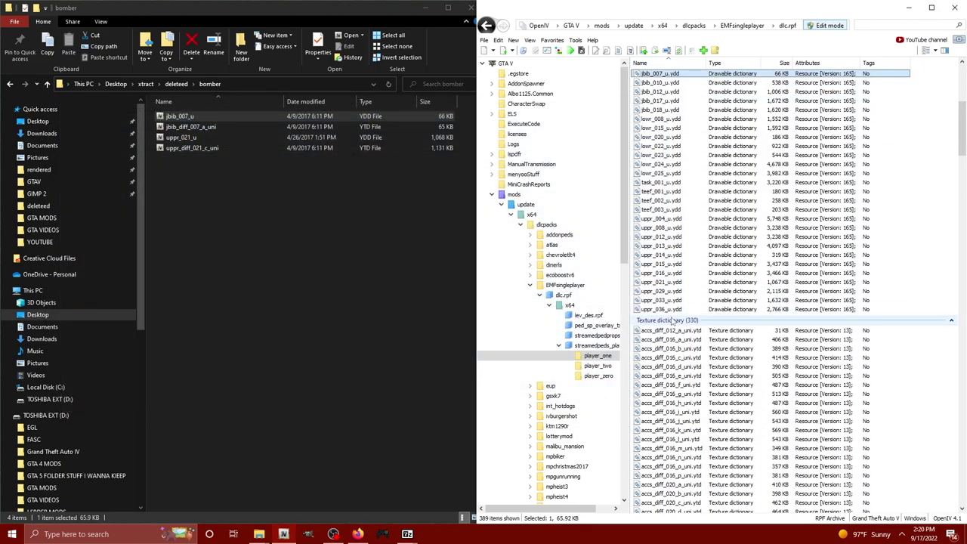
Find jbib_diff_007_a_uni.ytd among the player_one texture dictionaries, preview its shirt texture, and close it without saving
scroll(689, 385, "down", 15)
scroll(688, 385, "down", 15)
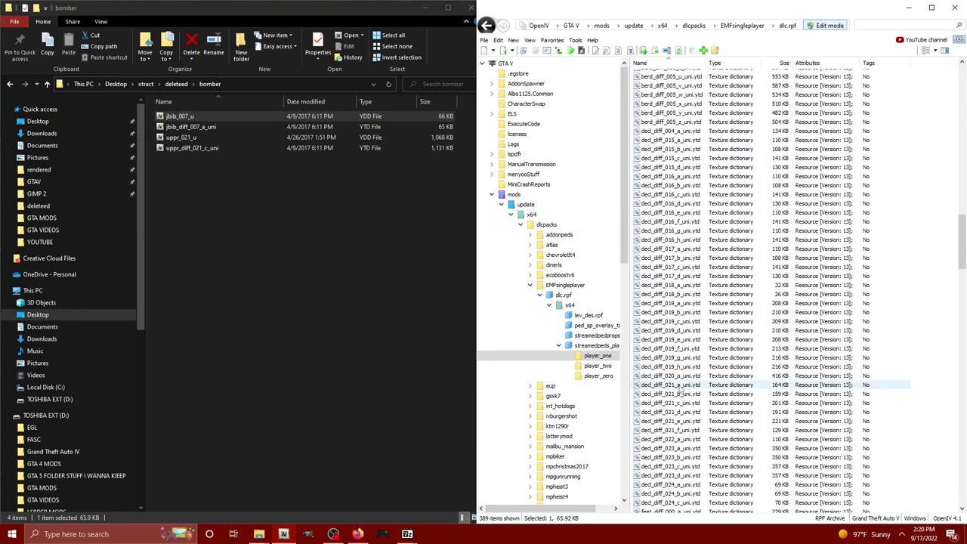
scroll(649, 253, "down", 18)
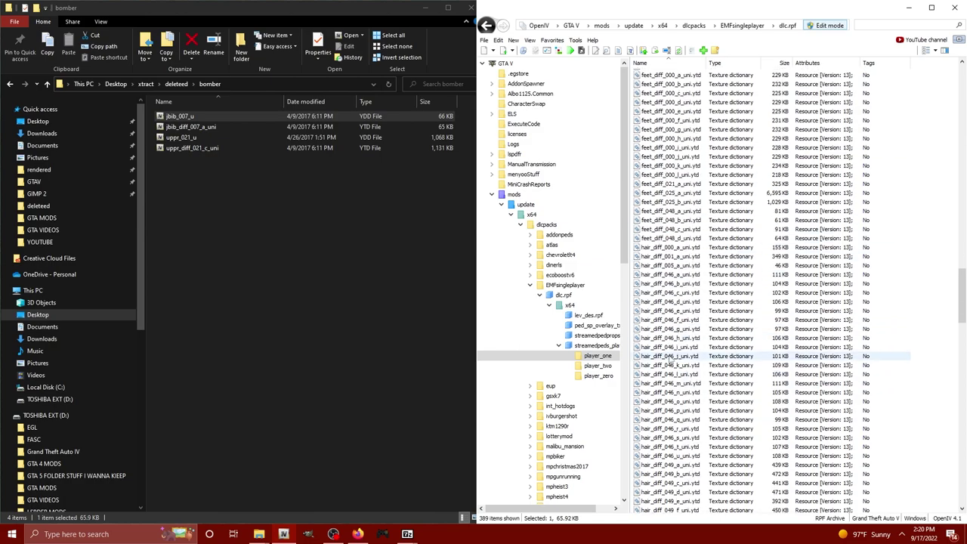
left_click(677, 400)
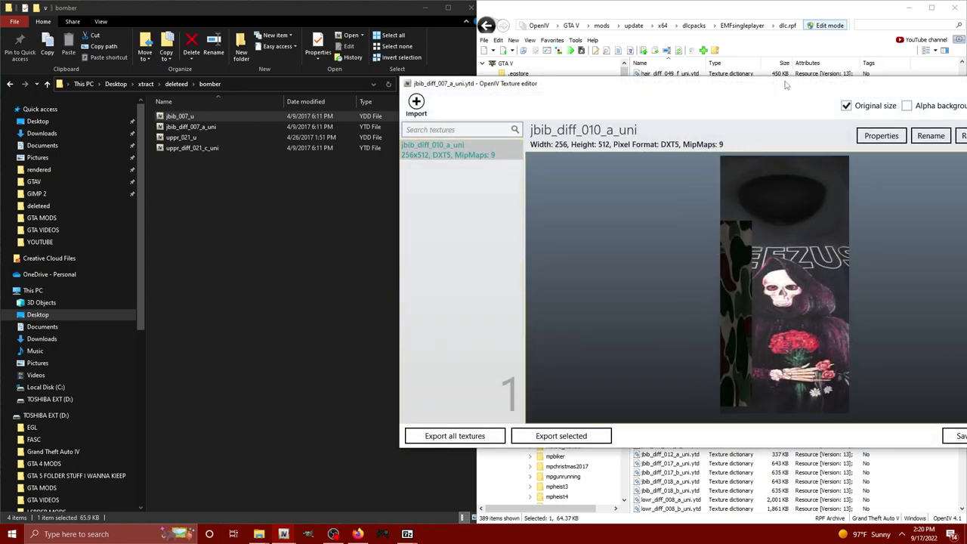
left_click_drag(786, 84, 397, 81)
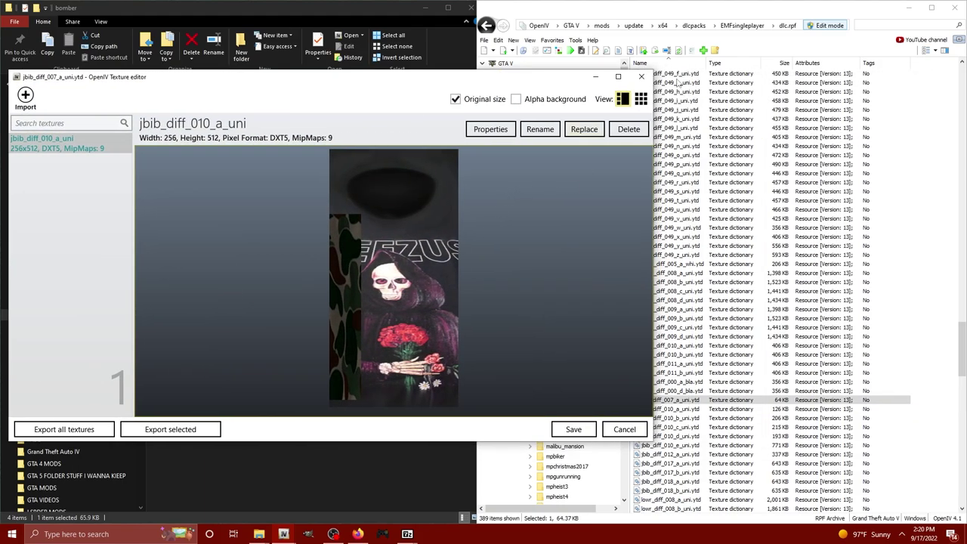
left_click(641, 78)
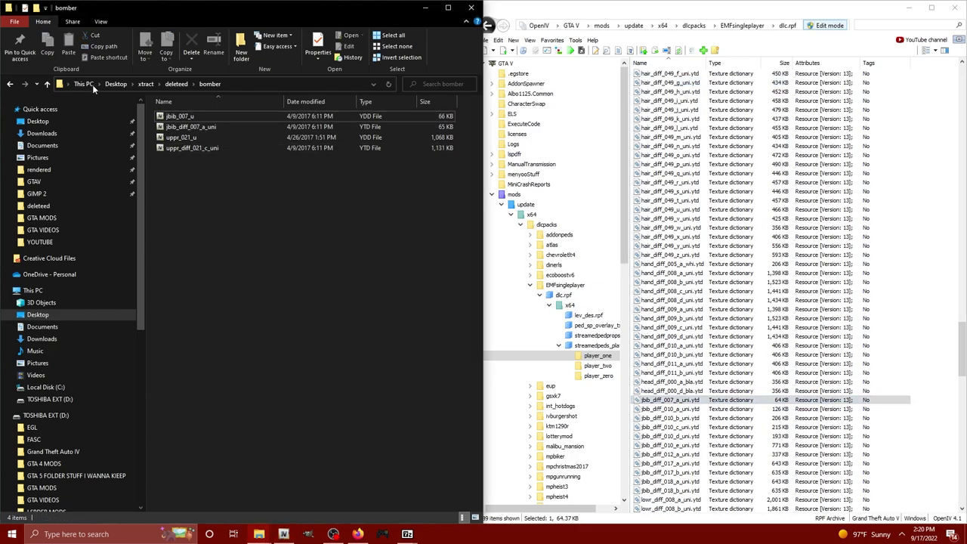
Add feet_011_u and feet_diff_011_d_uni from the files folder of the Yeezy 350 Boost - Bape Shark Purple Camo mod to player_one
left_click(47, 84)
double_click(226, 133)
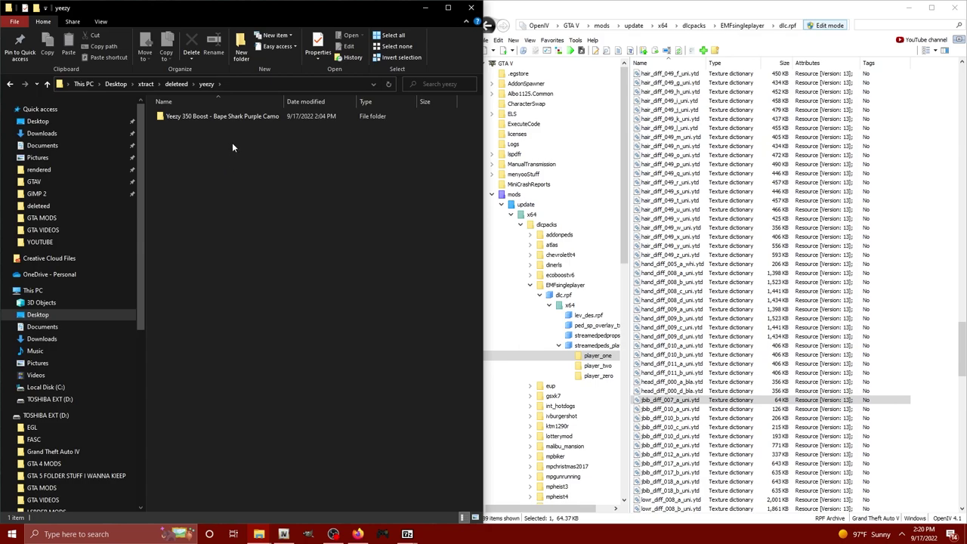
double_click(242, 115)
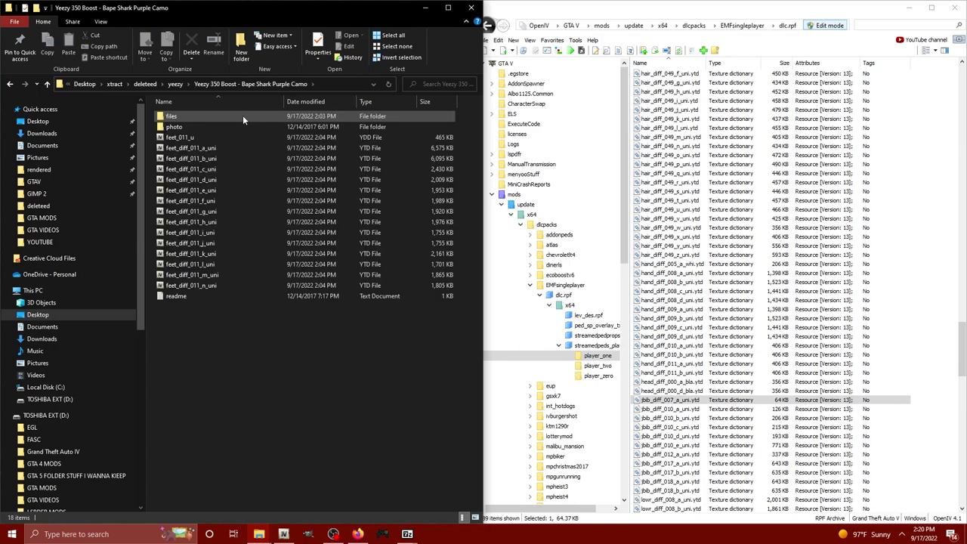
double_click(203, 114)
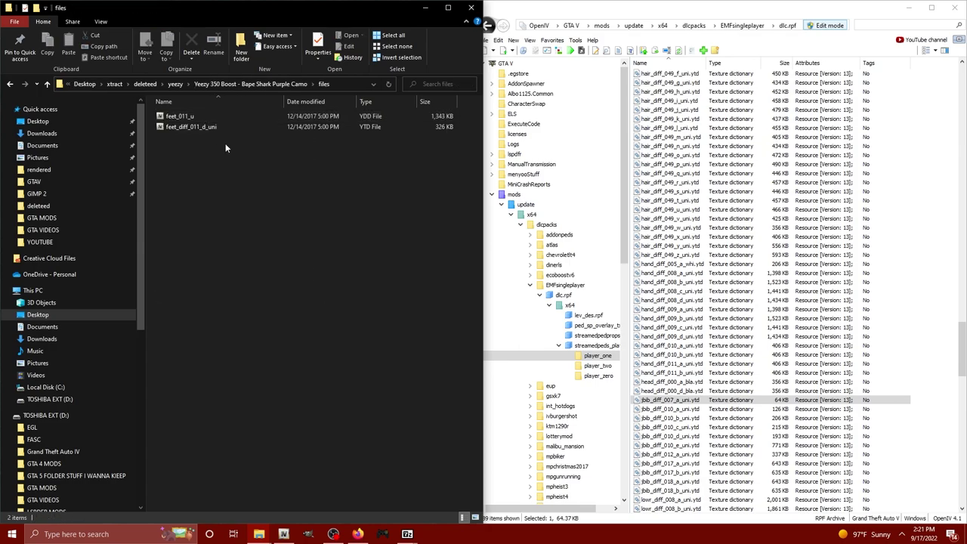
left_click_drag(226, 142, 148, 96)
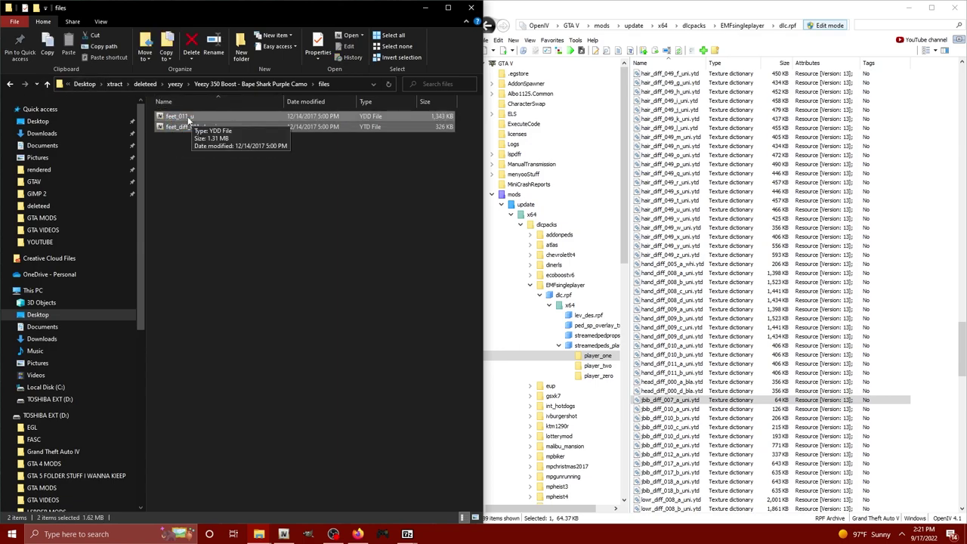
left_click_drag(187, 119, 704, 300)
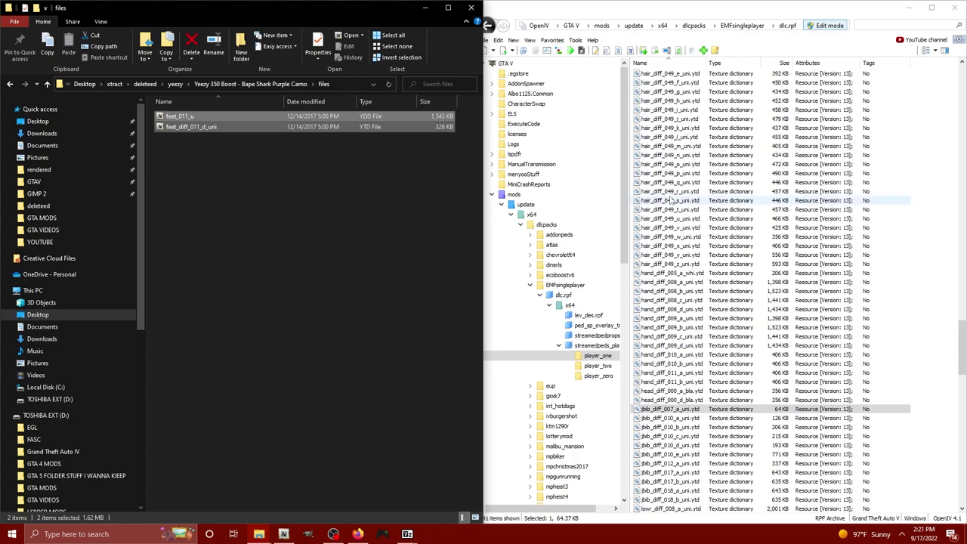
Find the added feet_diff_011_d_uni.ytd in the player_one folder, preview its shoe texture, and close it without saving
scroll(714, 408, "down", 7)
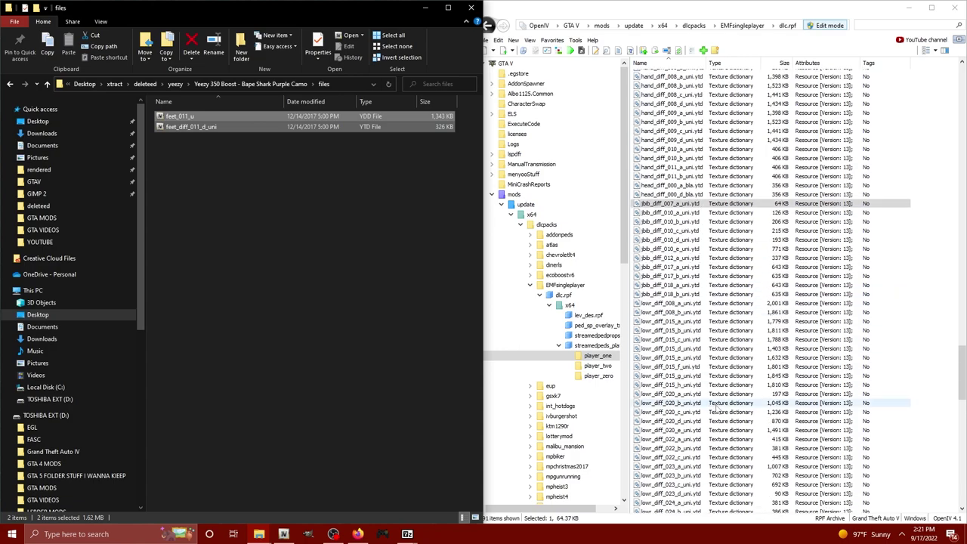
scroll(717, 409, "down", 15)
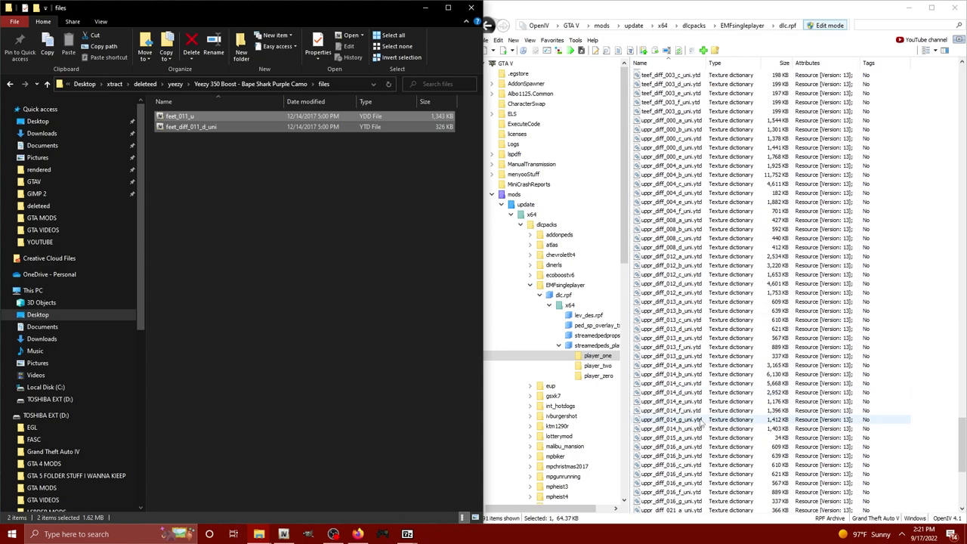
scroll(701, 421, "down", 9)
double_click(672, 481)
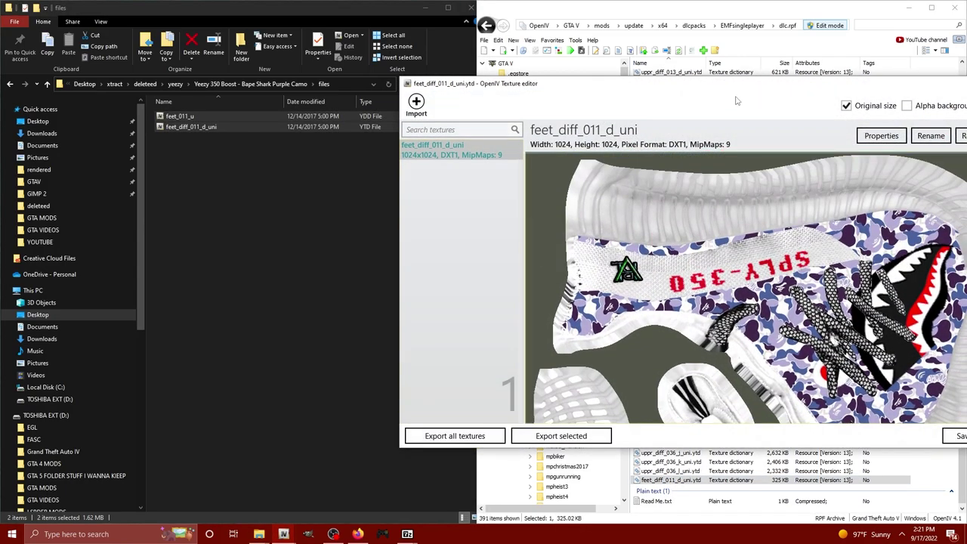
left_click_drag(882, 86, 569, 86)
left_click(721, 82)
Find the added feet_011_u.ydd among the player_one drawable dictionaries, preview its shoe model, and close the viewer
left_click(779, 148)
scroll(779, 145, "up", 20)
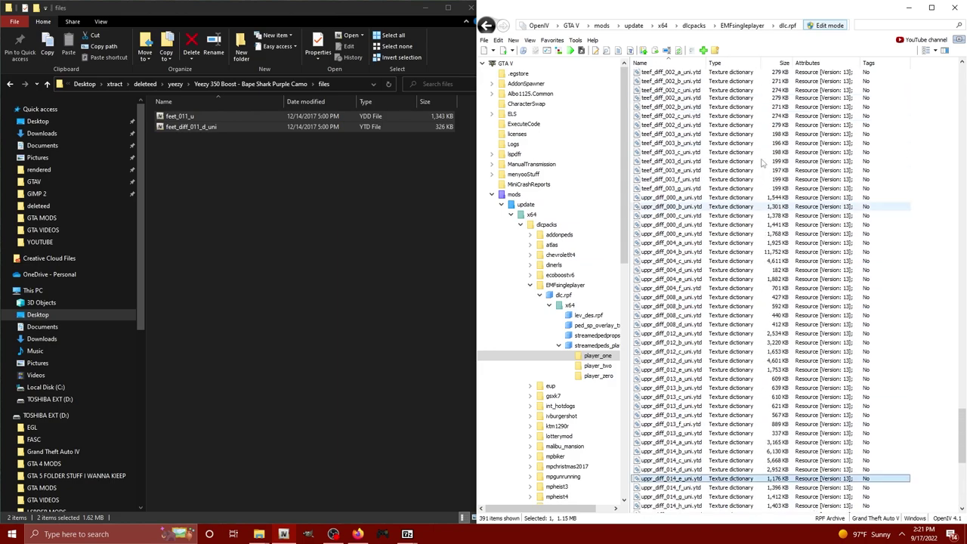
scroll(779, 145, "up", 16)
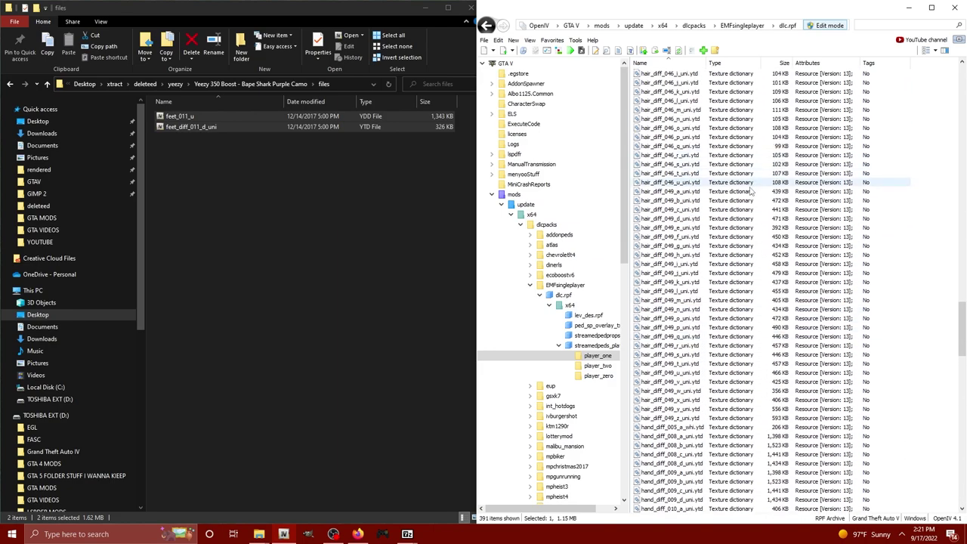
scroll(692, 189, "up", 15)
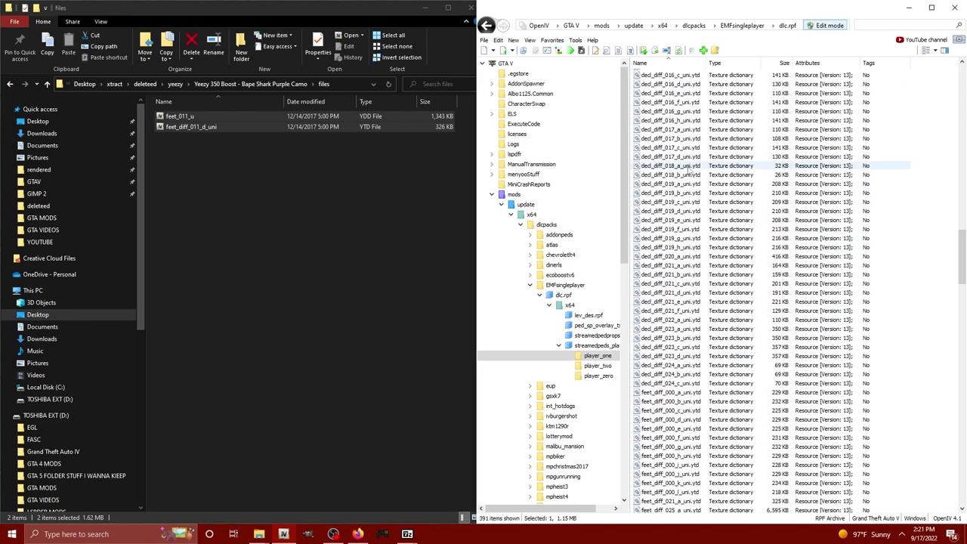
scroll(683, 145, "up", 15)
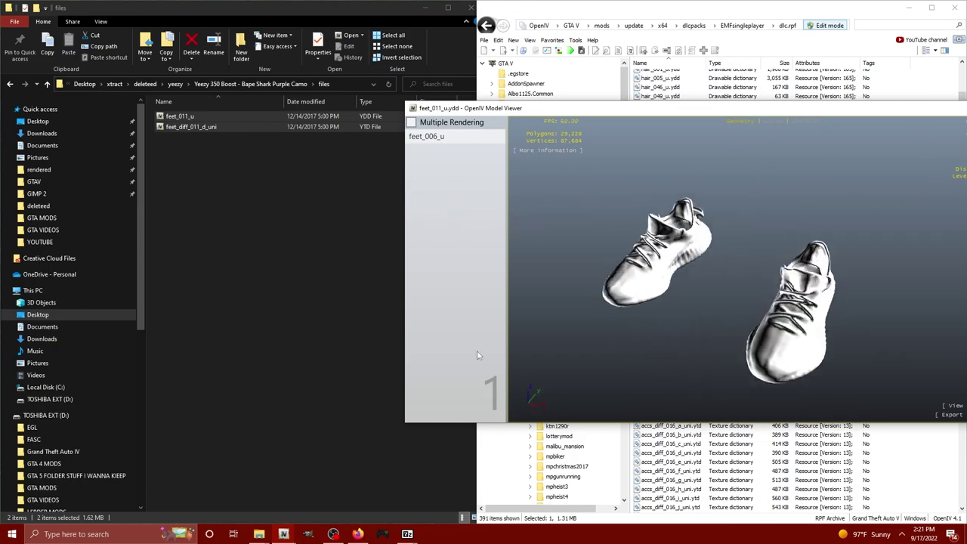
left_click_drag(652, 109, 284, 140)
left_click(660, 139)
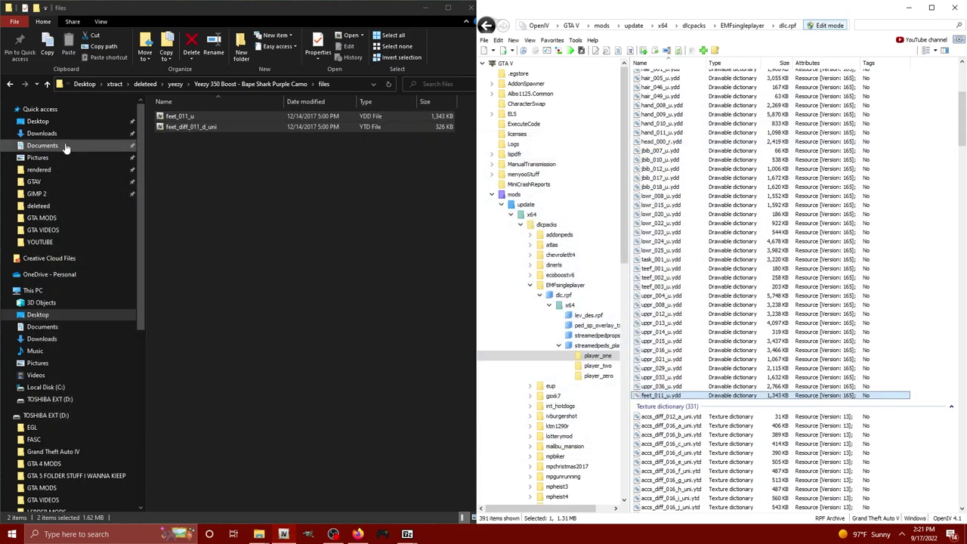
Return to the deleteed folder in File Explorer, create a new folder named hat, and open it
left_click(9, 84)
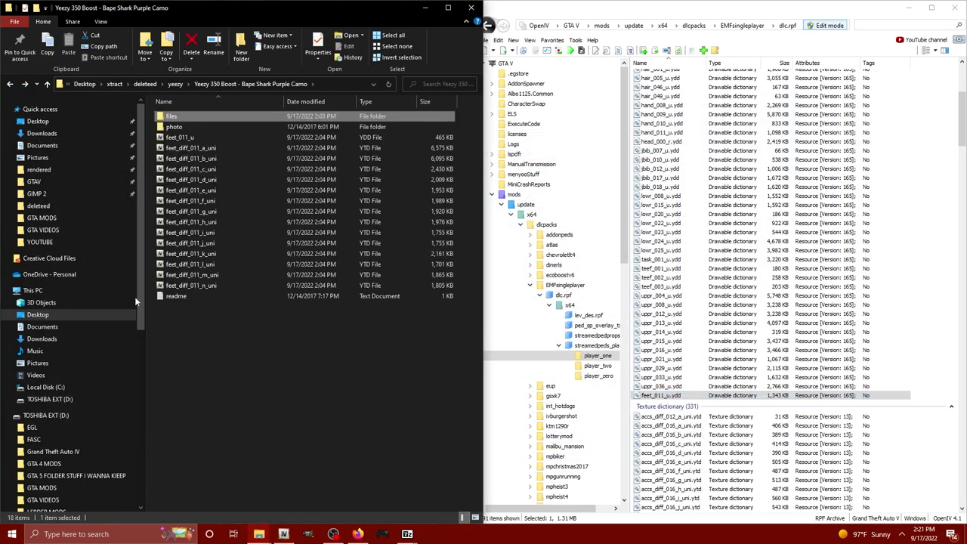
left_click(10, 84)
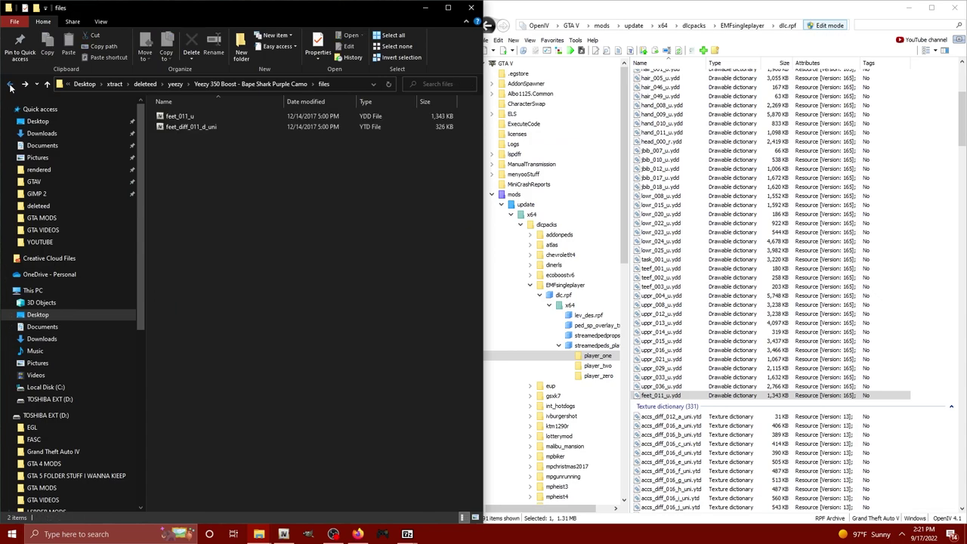
left_click(9, 84)
left_click(10, 83)
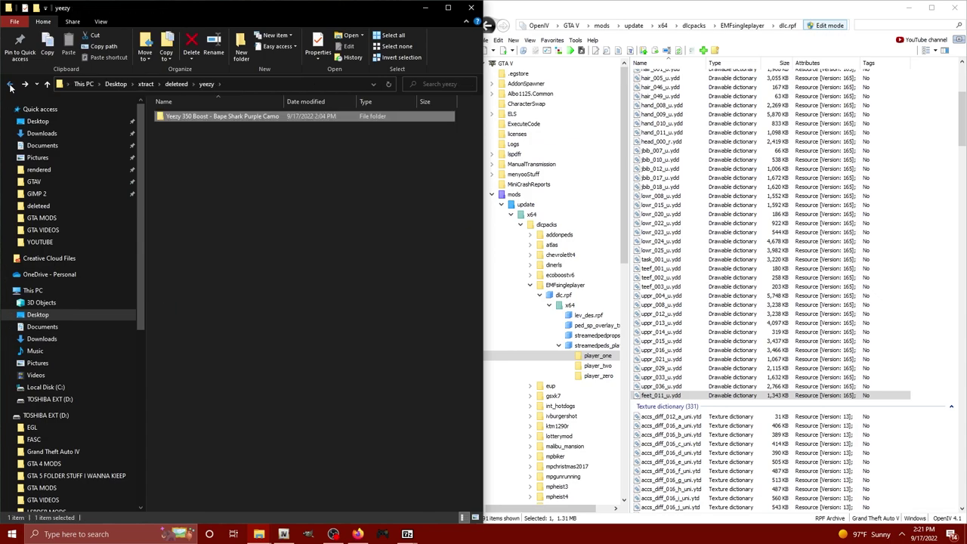
left_click(10, 84)
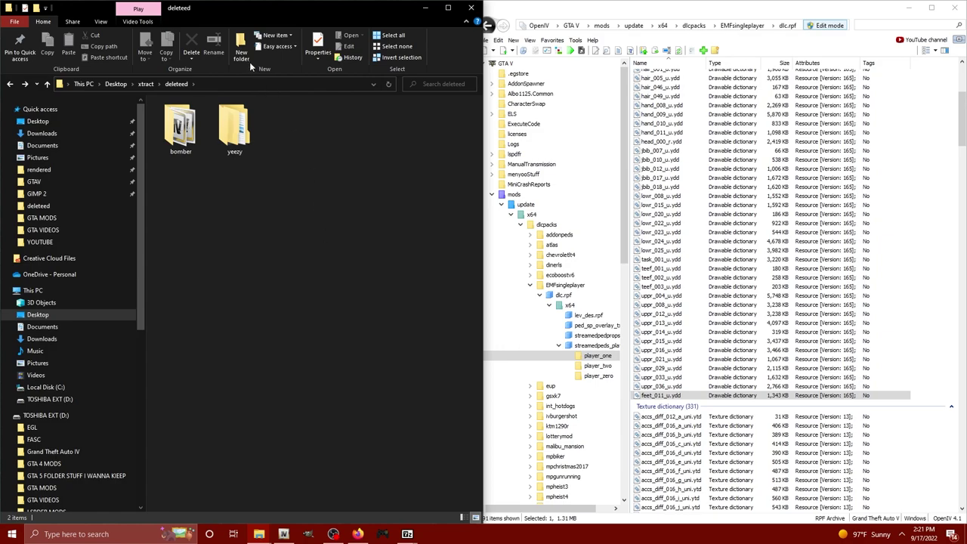
left_click(242, 49)
type("hat")
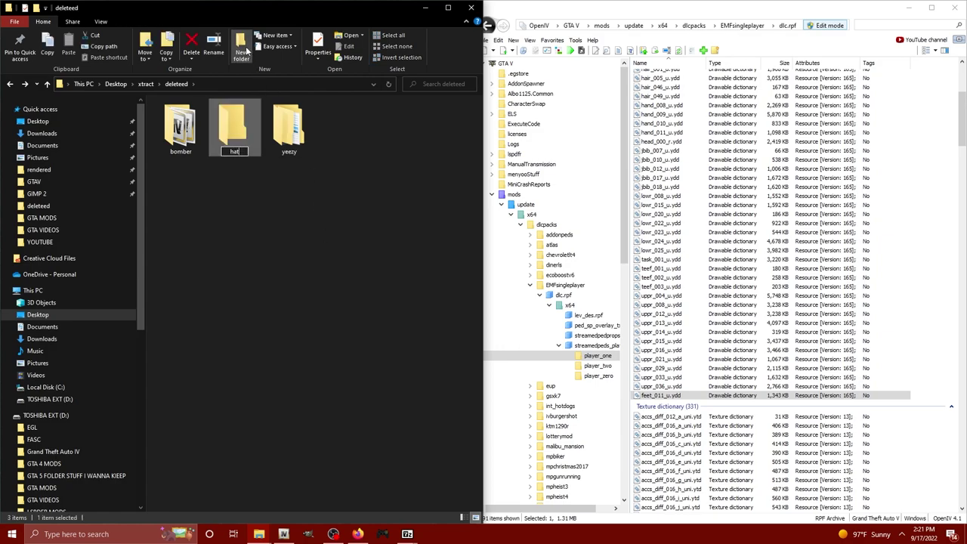
key("Return")
double_click(234, 134)
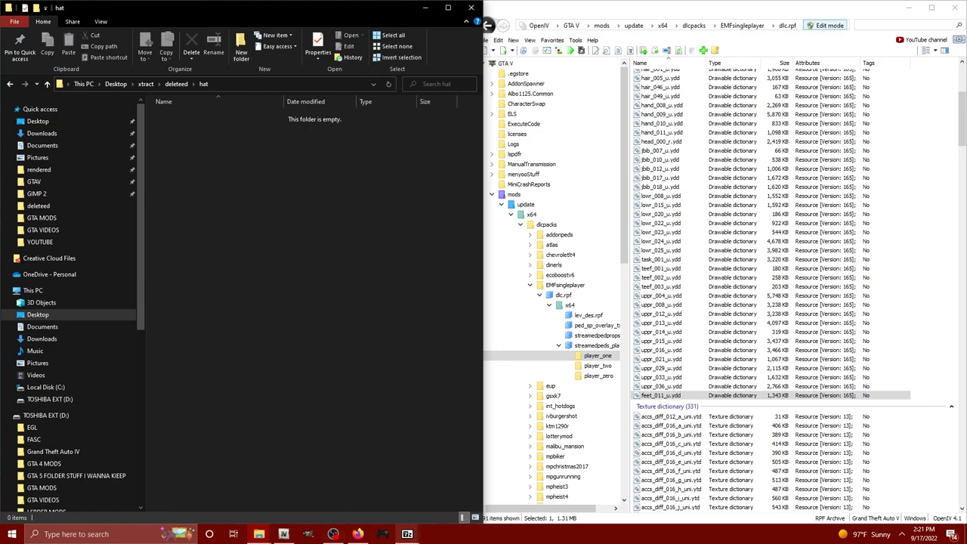
Bring up the Mattly Ralph Lauren Polo Caps and Camo Bape Strapback archives in 7-Zip and arrange them beside the hat folder
mouse_move(406, 536)
left_click(352, 492)
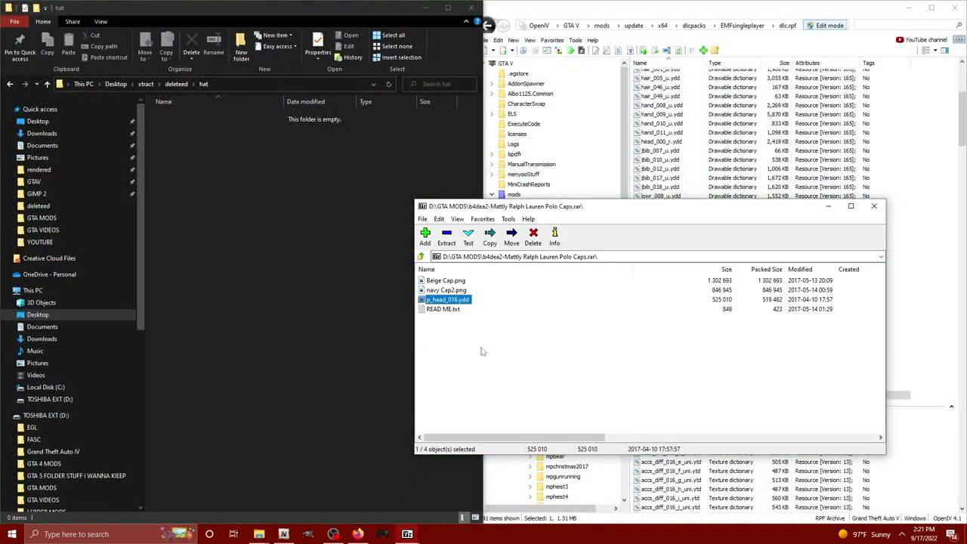
left_click_drag(534, 212, 604, 29)
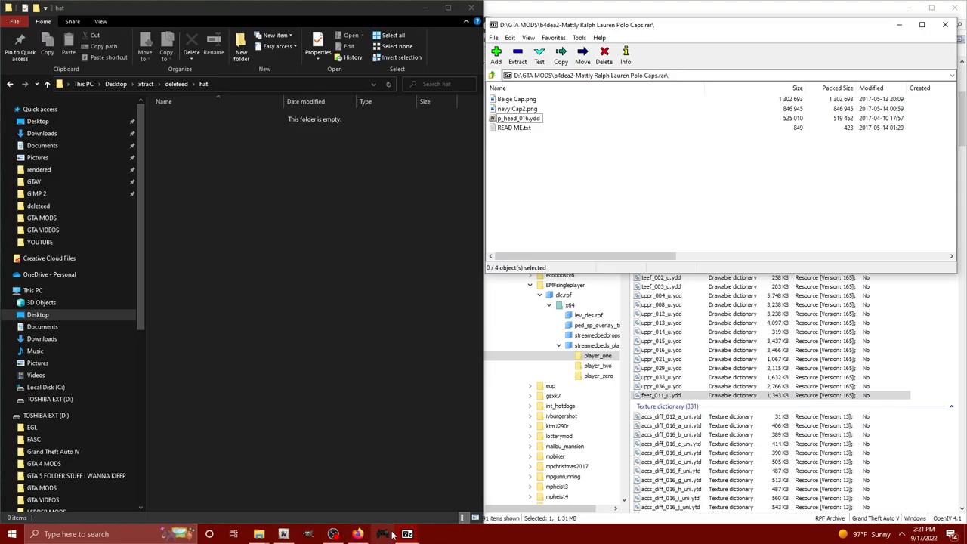
left_click(443, 498)
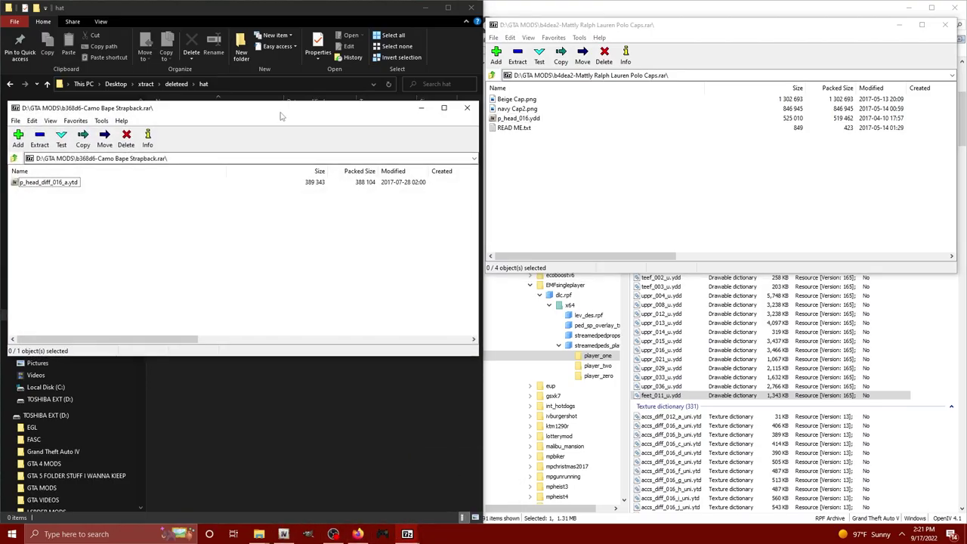
left_click_drag(284, 115, 765, 266)
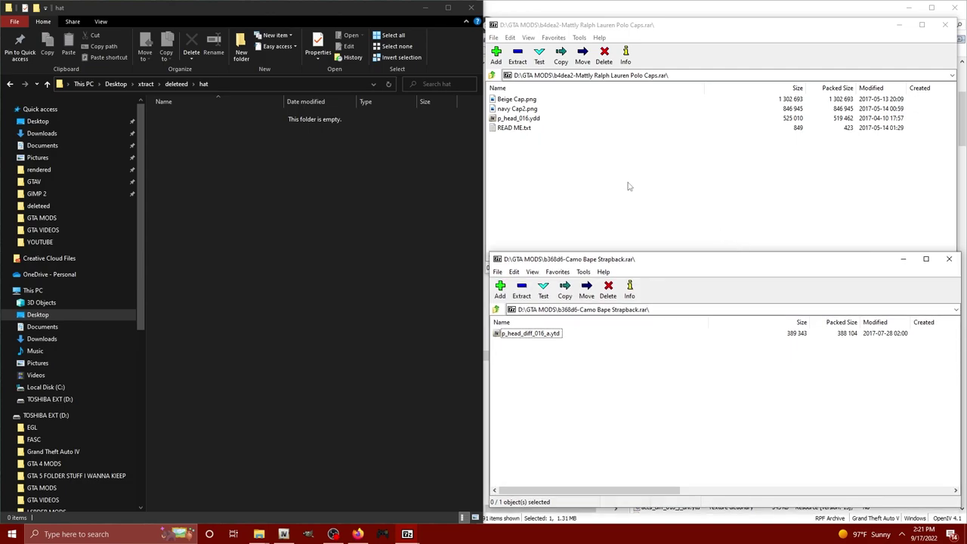
Extract p_head_016.ydd from the Polo Caps archive and p_head_diff_016_a.ytd from the Camo Bape Strapback archive into hat, and close both archives
left_click(534, 119)
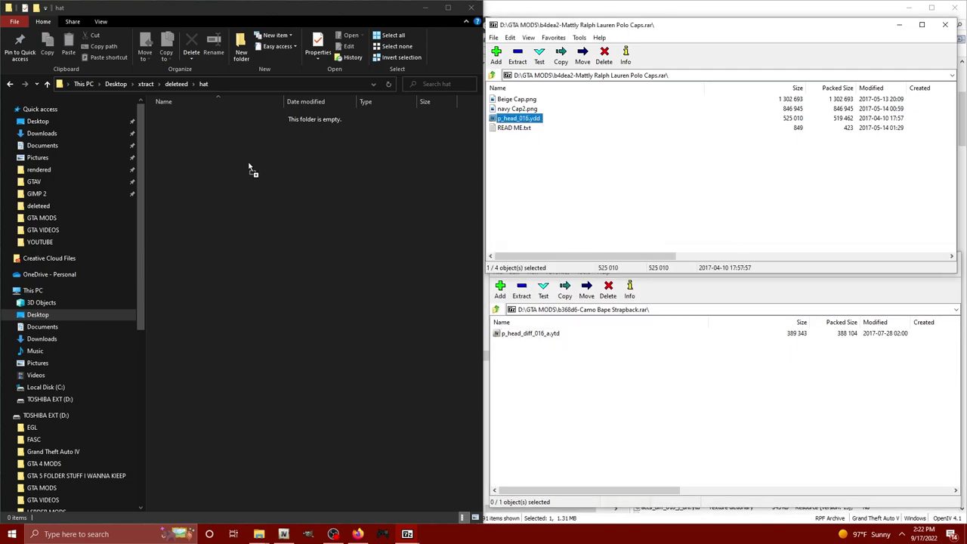
left_click_drag(250, 167, 248, 162)
left_click(576, 382)
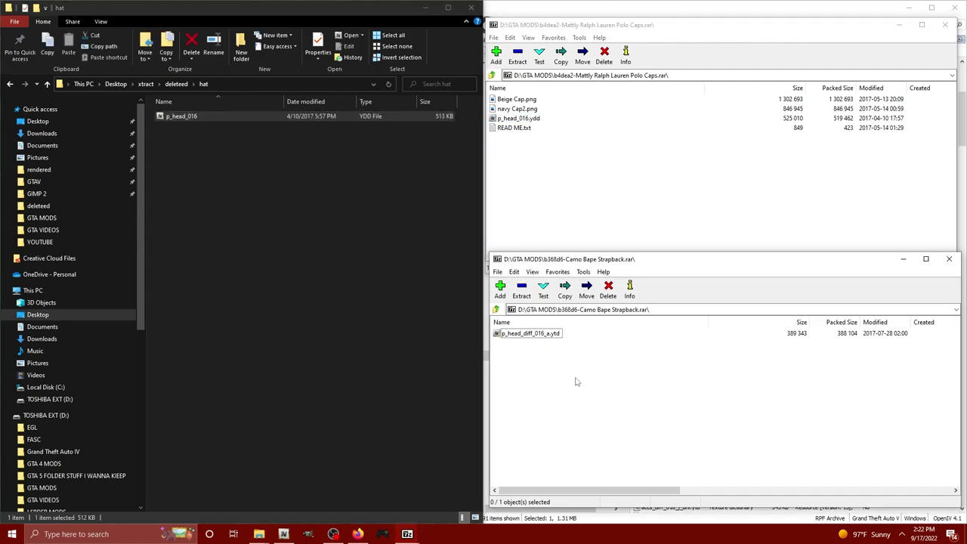
left_click(538, 336)
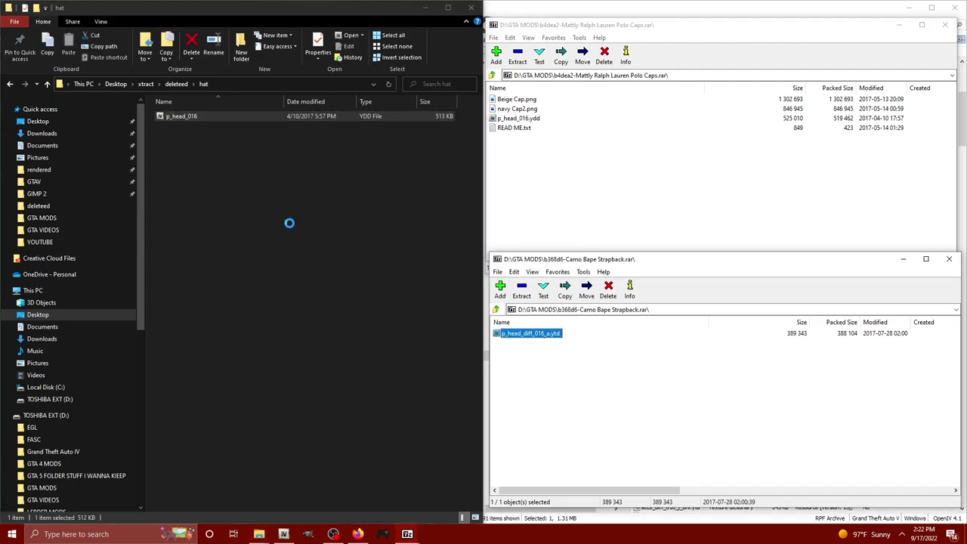
mouse_move(195, 141)
left_mouse_down()
mouse_move(184, 115)
mouse_move(184, 141)
left_mouse_up()
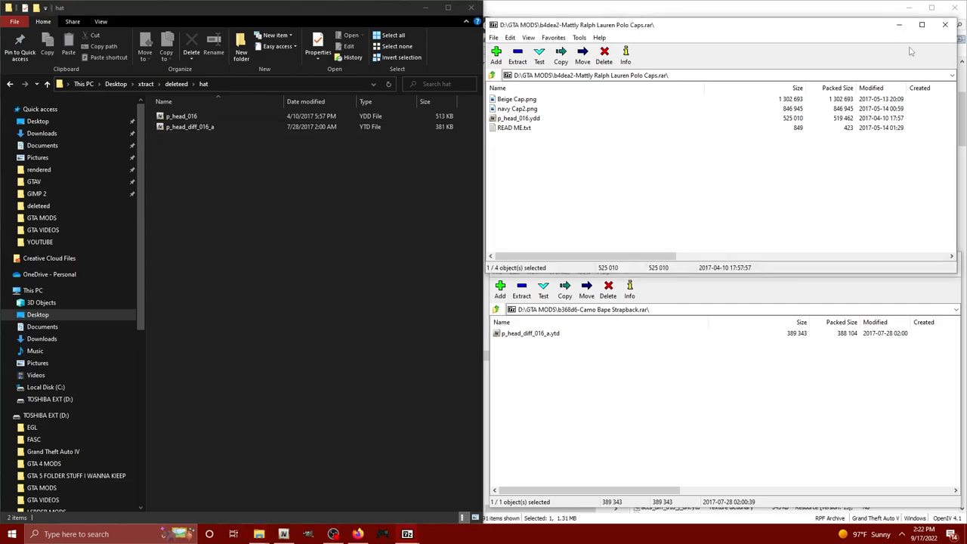
left_click(945, 25)
left_click(951, 259)
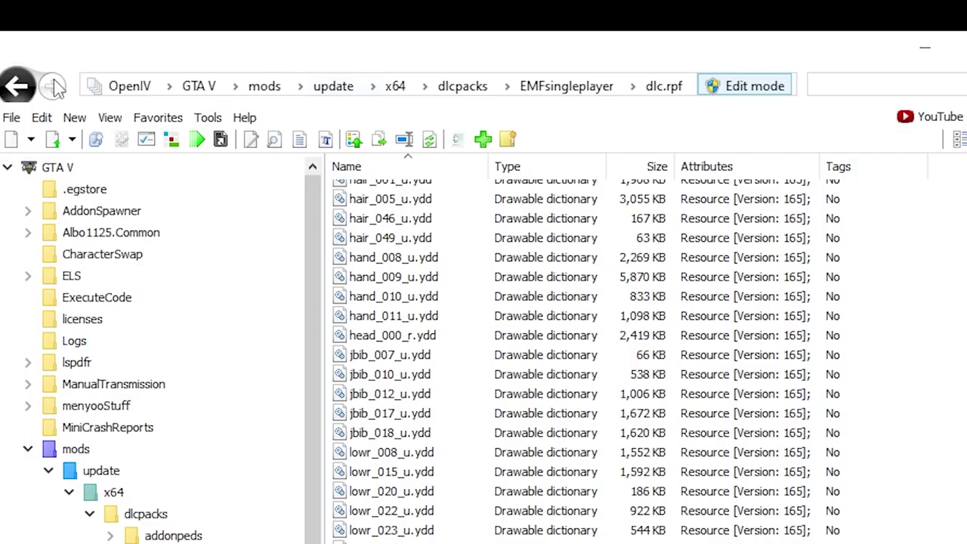
In OpenIV, go back to the x64 folder of EMFsingleplayer's dlc.rpf and open the player_one props folder inside streamedpedprops.rpf
left_click(31, 83)
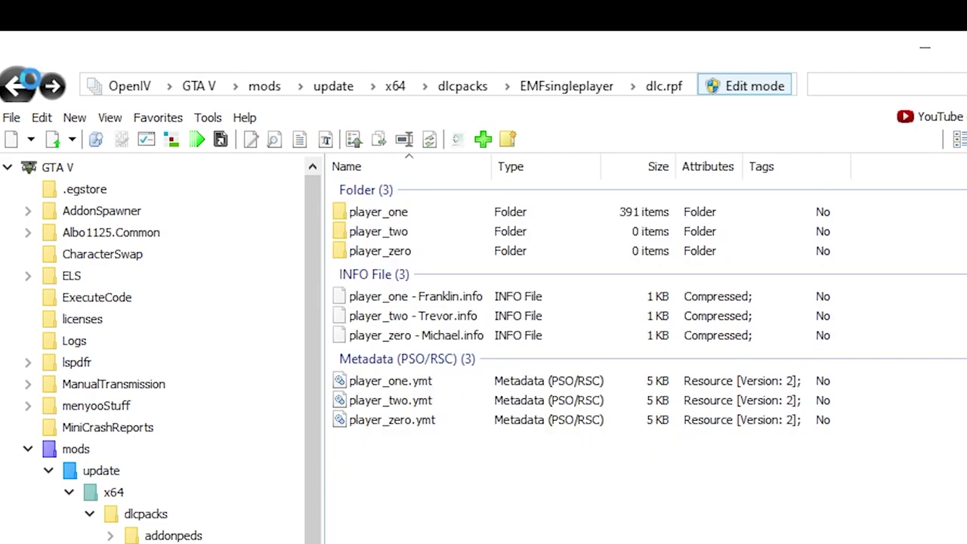
left_click(31, 85)
left_click(454, 275)
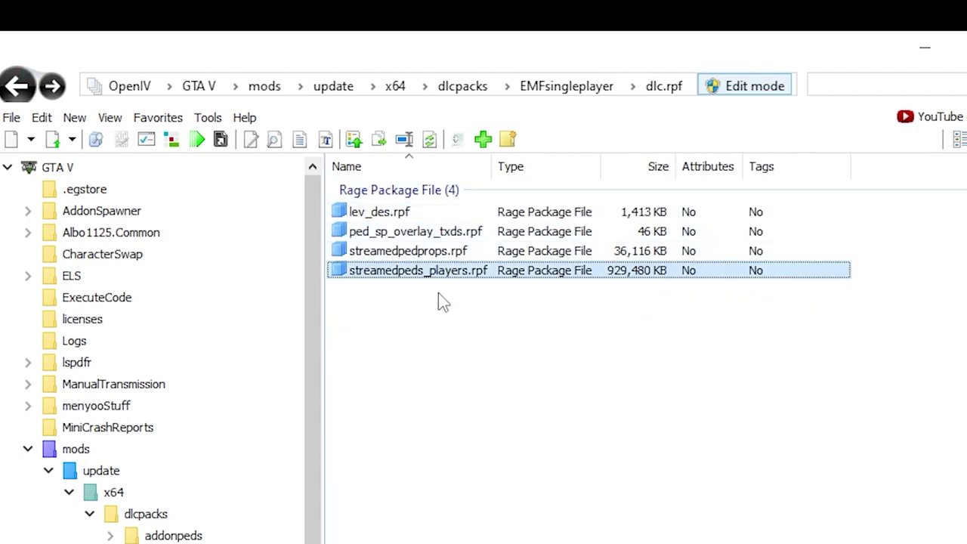
left_click(430, 255)
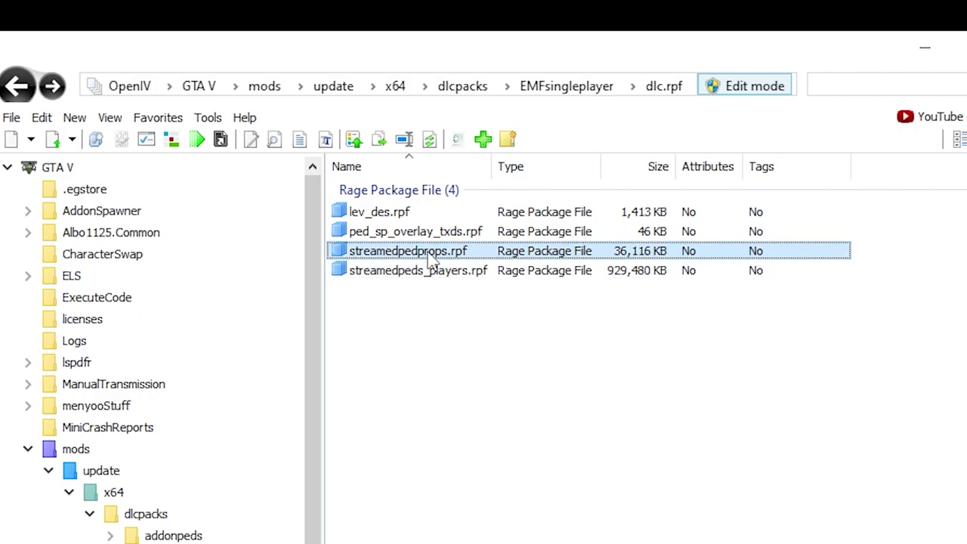
double_click(430, 256)
double_click(428, 216)
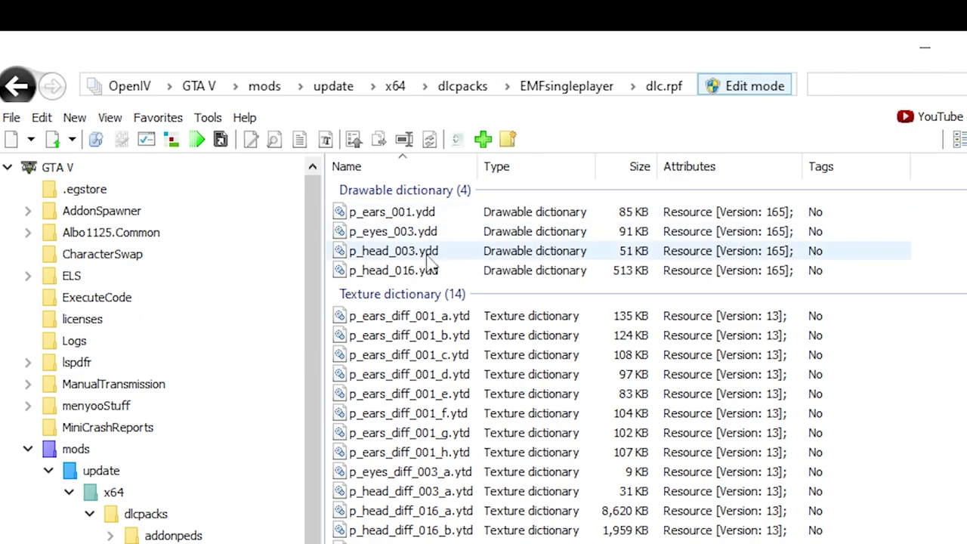
Preview the p_head_016.ydd cap model in the player_one props folder, rotate it to inspect its shape, and close the viewer
left_click(402, 270)
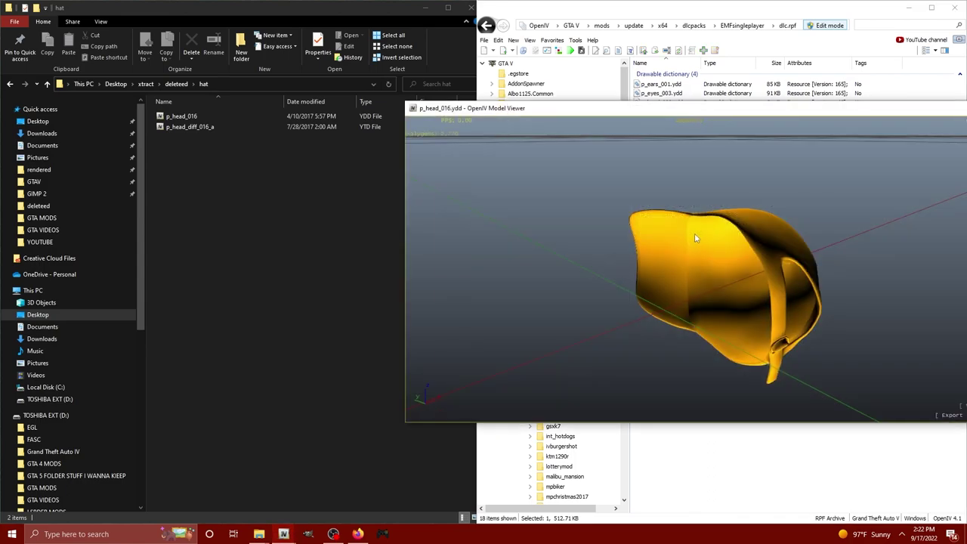
left_click_drag(694, 233, 432, 113)
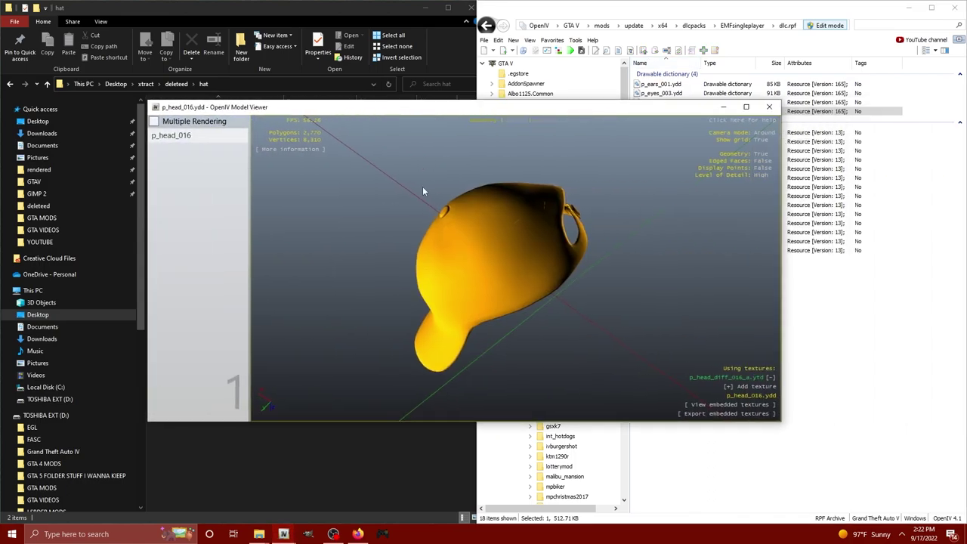
left_click_drag(422, 188, 391, 39)
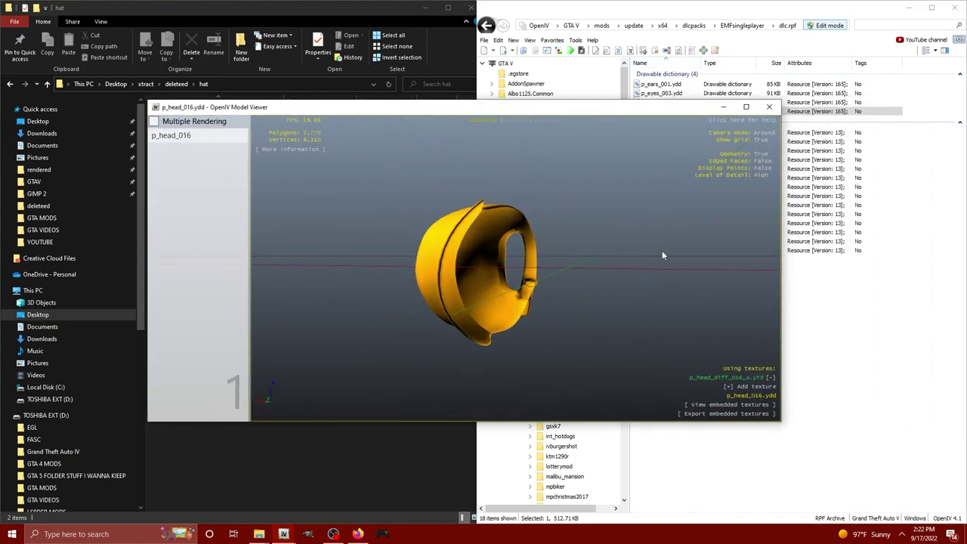
left_click(770, 108)
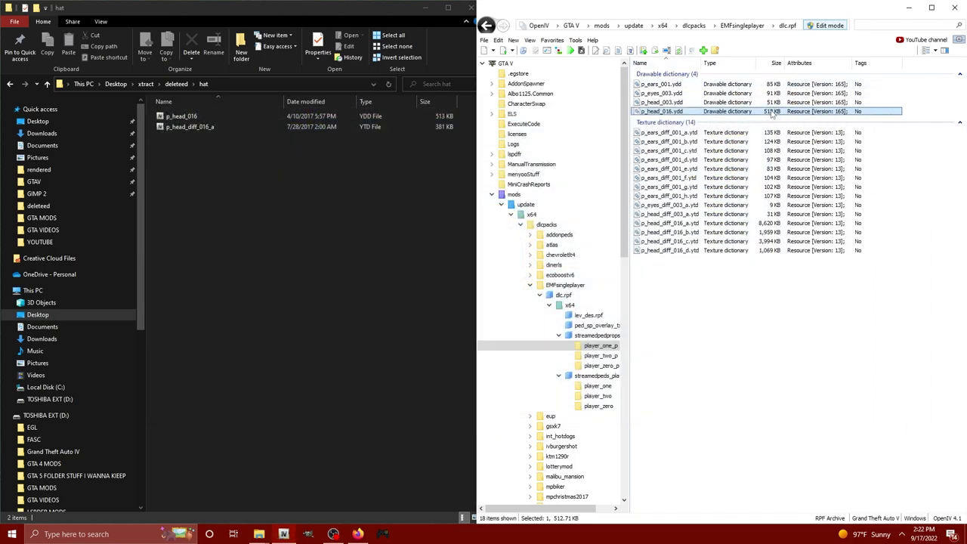
Check the existing p_head_diff_016_a.ytd in the player_one props folder by previewing and panning its cap texture, and close it without saving
left_click(194, 127)
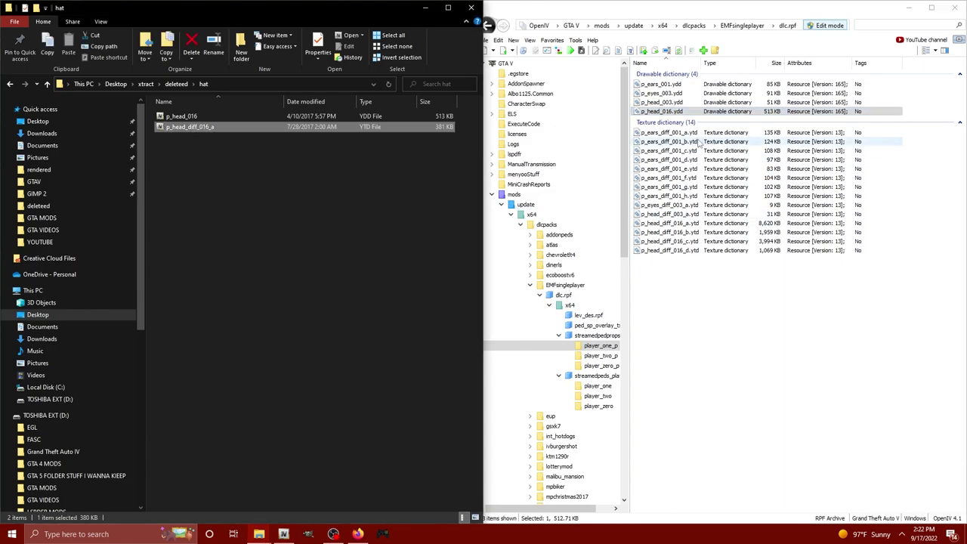
left_click(700, 224)
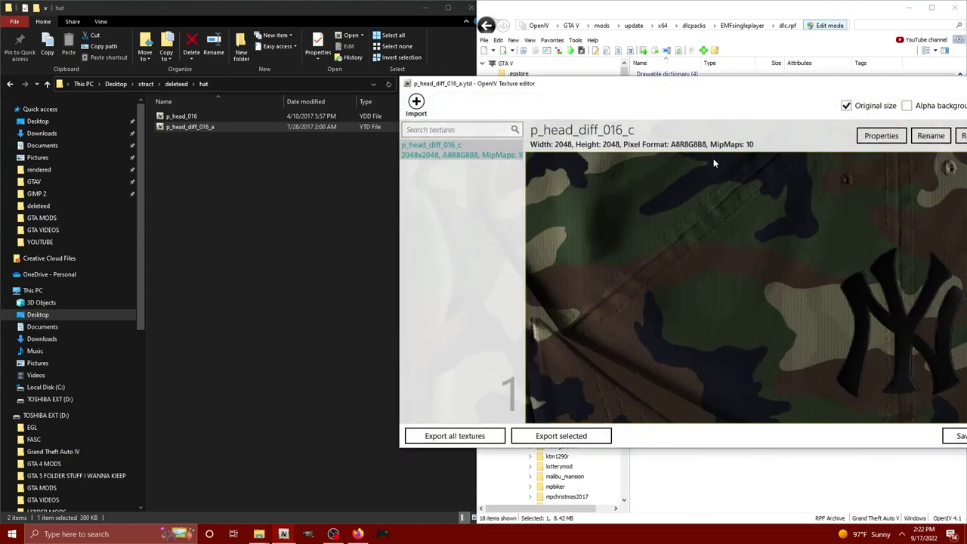
left_click_drag(714, 163, 429, 339)
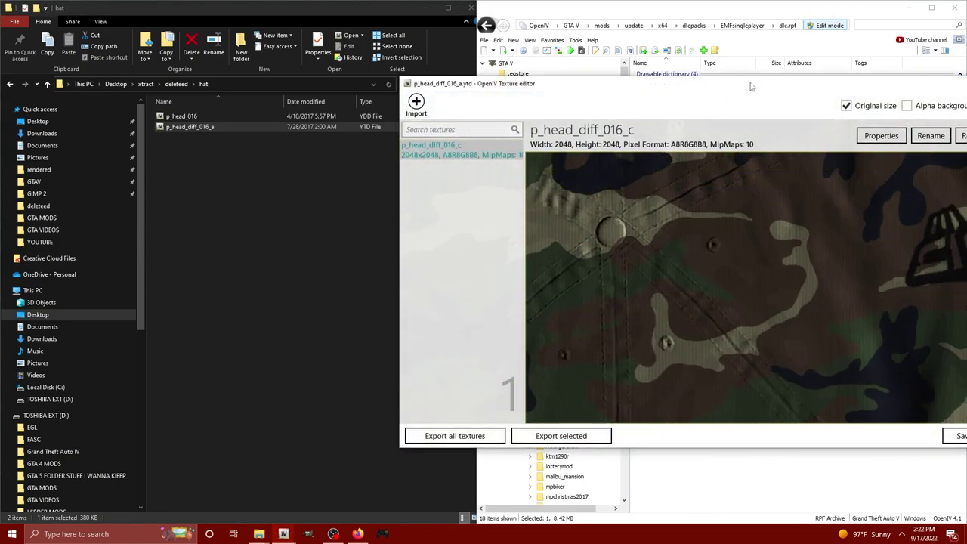
left_click_drag(750, 91, 362, 99)
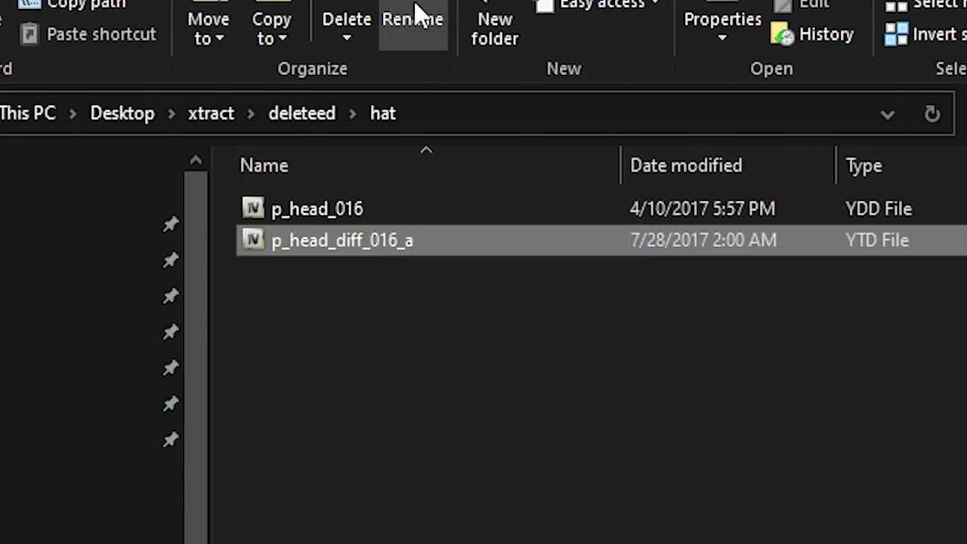
Rename the cap texture file in the hat folder to p_head_diff_016_e
left_click(412, 19)
key("End")
key("BackSpace")
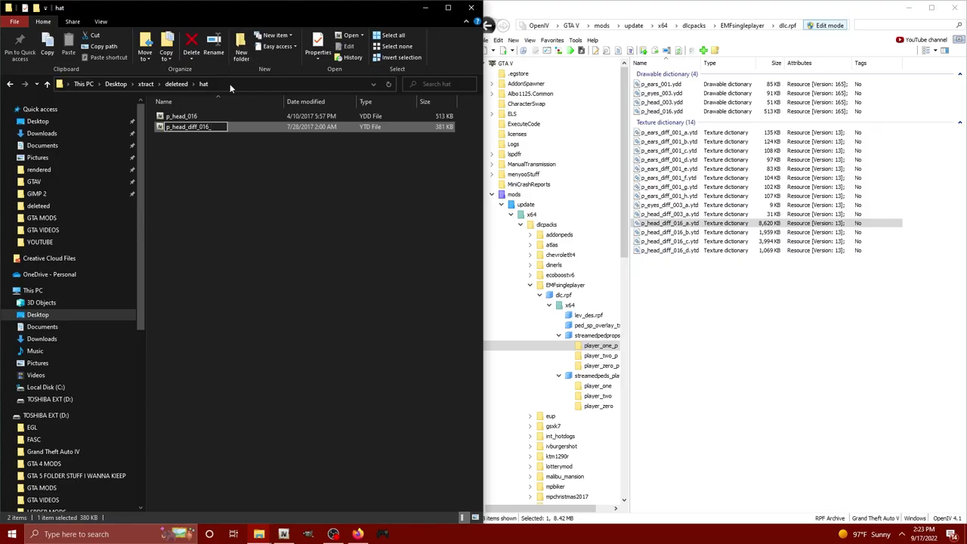
key("Return")
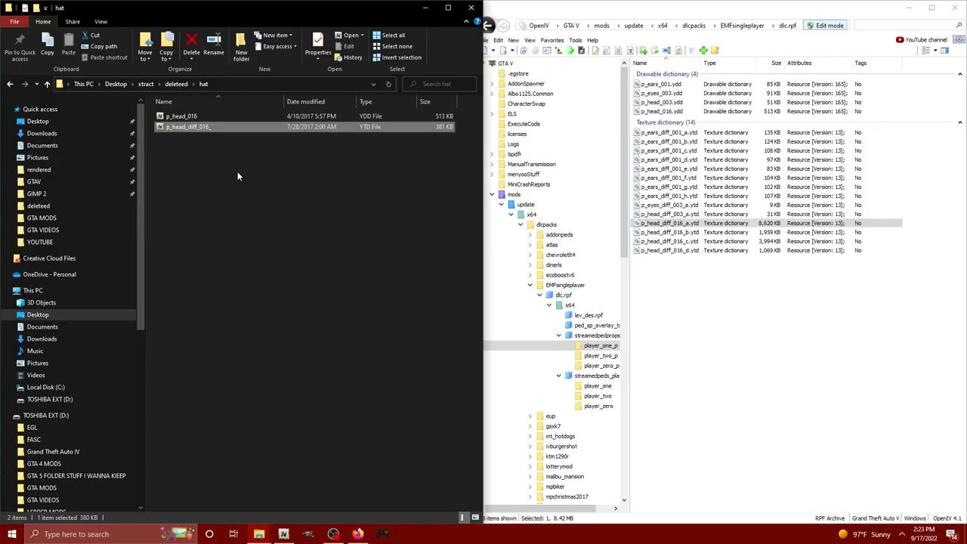
left_click(213, 47)
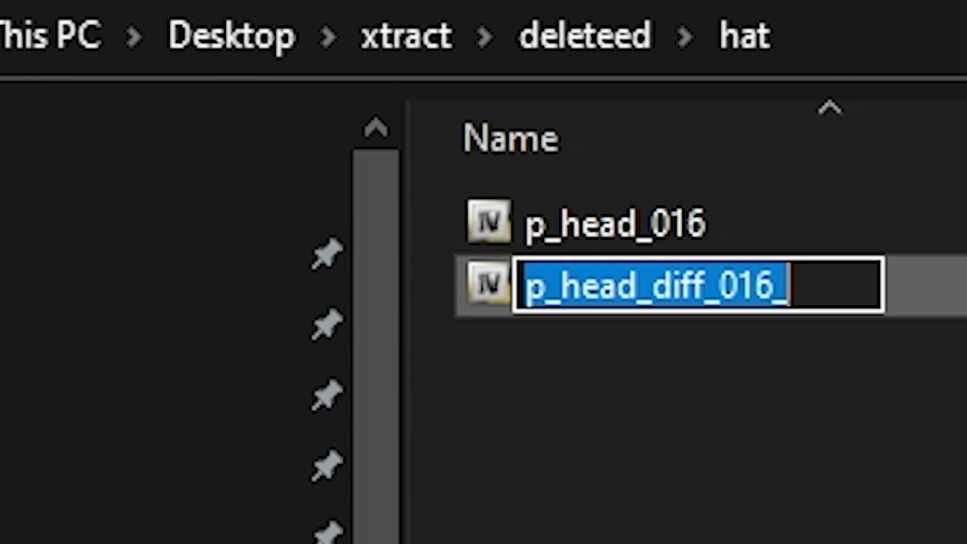
key("End")
type("e")
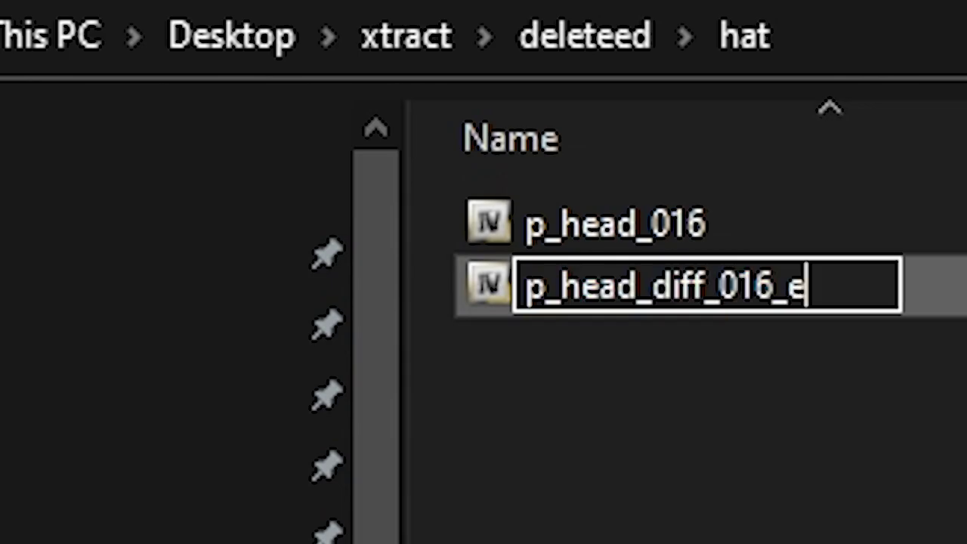
key("Return")
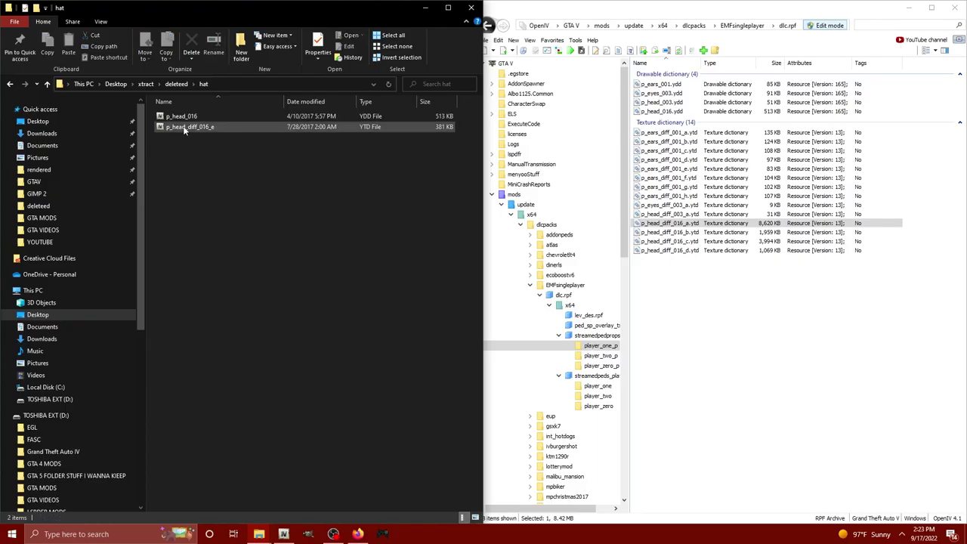
Add p_head_diff_016_e.ytd to the player_one props folder in OpenIV, preview its camo texture, and close the editor without saving
left_click_drag(185, 130, 694, 265)
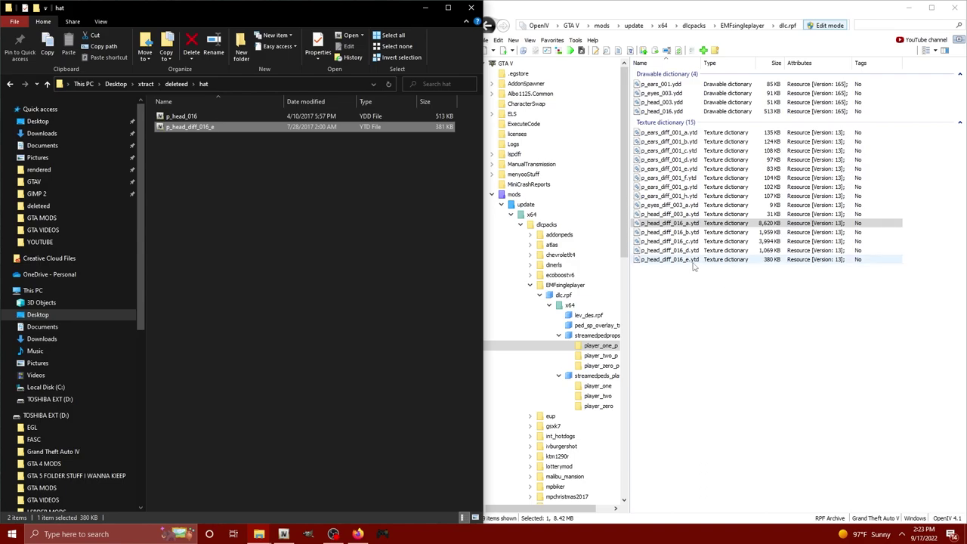
double_click(689, 260)
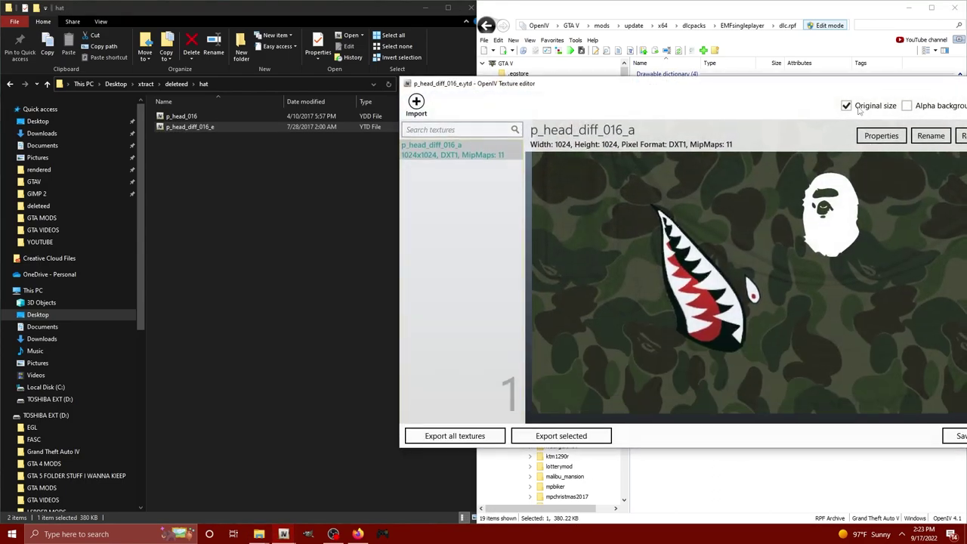
left_click_drag(680, 92, 365, 136)
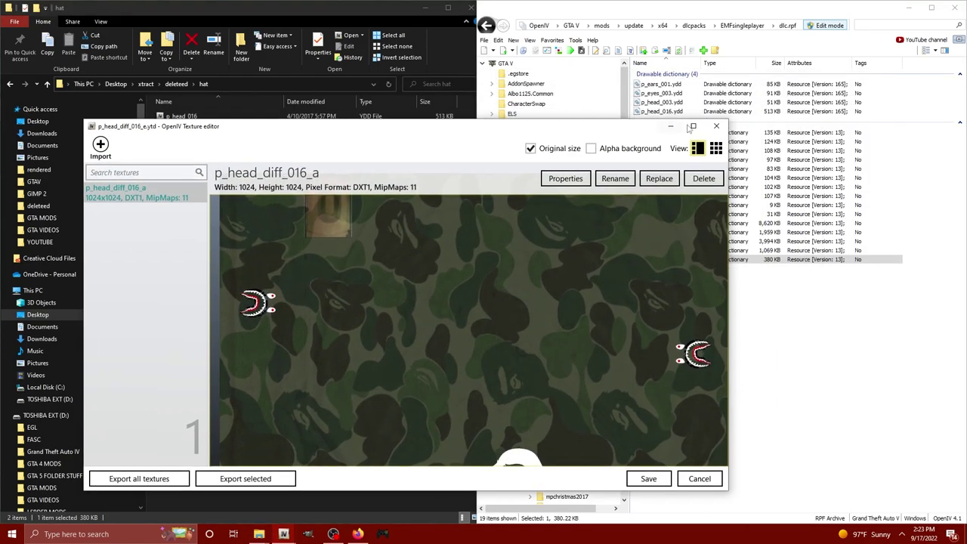
left_click(717, 126)
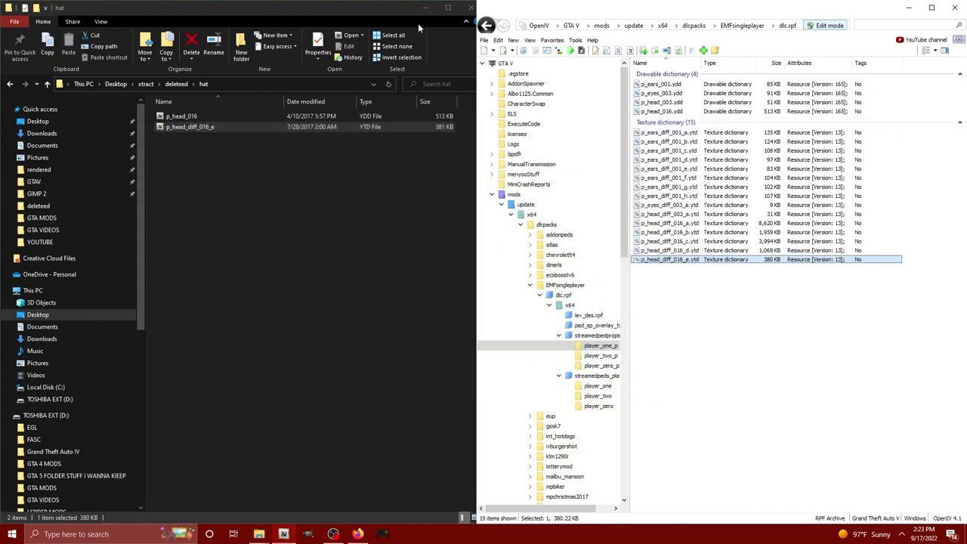
Go back to EMFsingleplayer's dlc.rpf and open the player_one folder inside streamedpeds_players.rpf
left_click(486, 27)
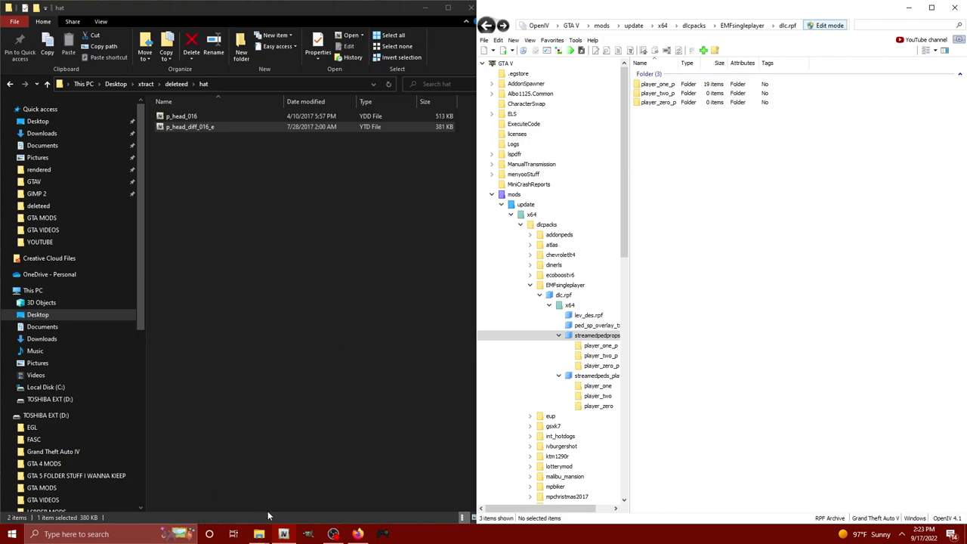
left_click(486, 25)
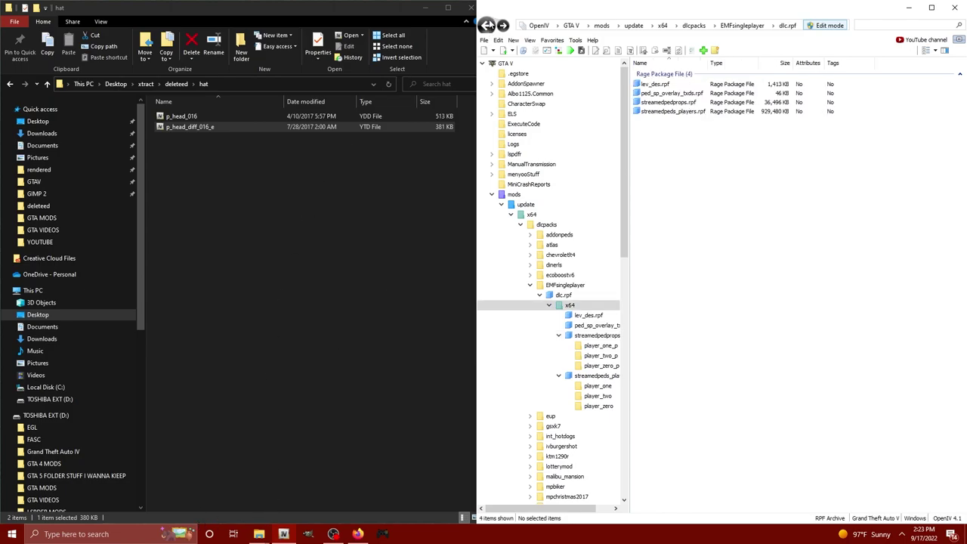
left_click(487, 25)
left_click(487, 25)
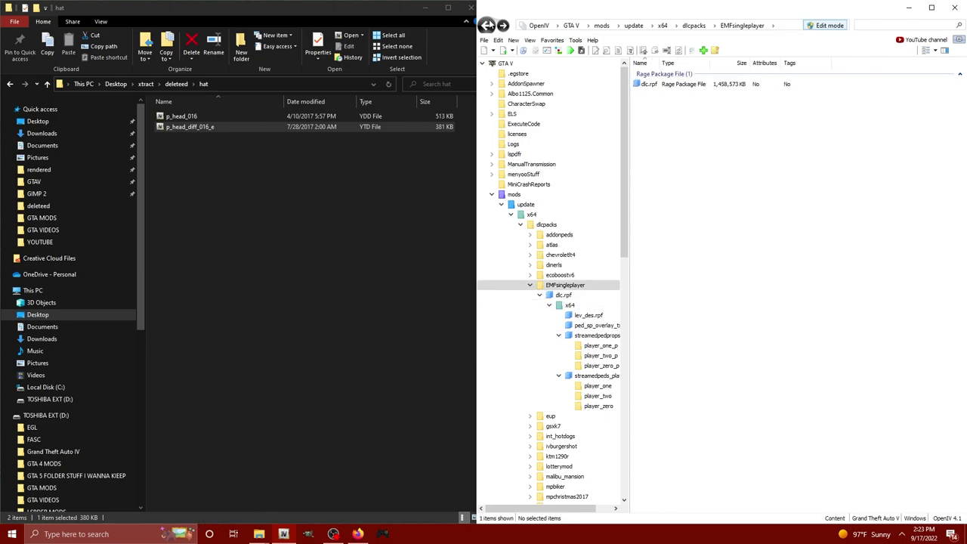
double_click(650, 84)
double_click(669, 86)
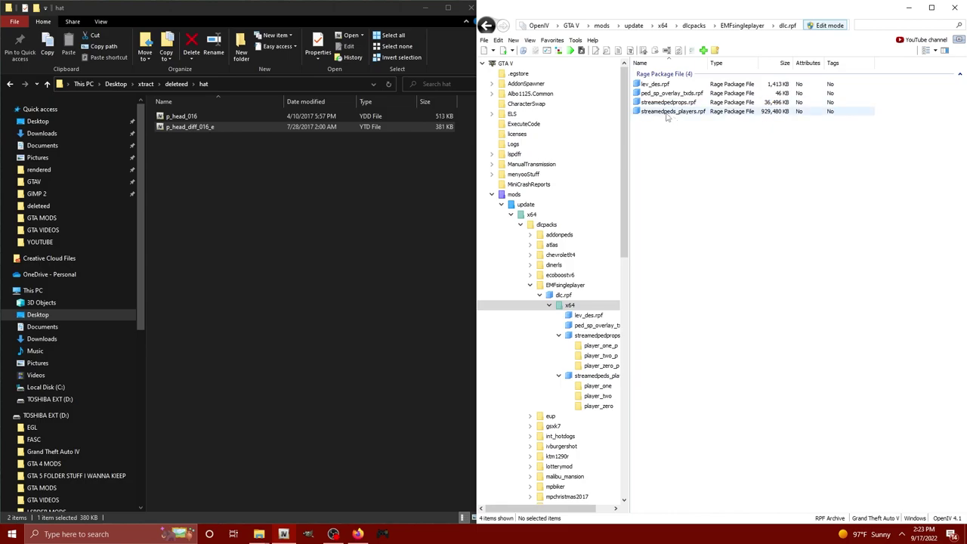
double_click(666, 113)
left_click(666, 85)
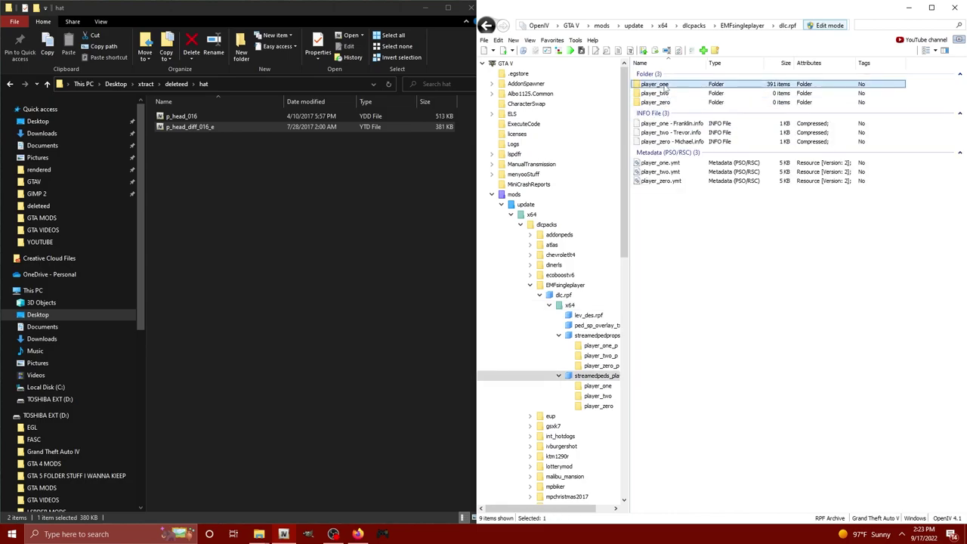
double_click(667, 86)
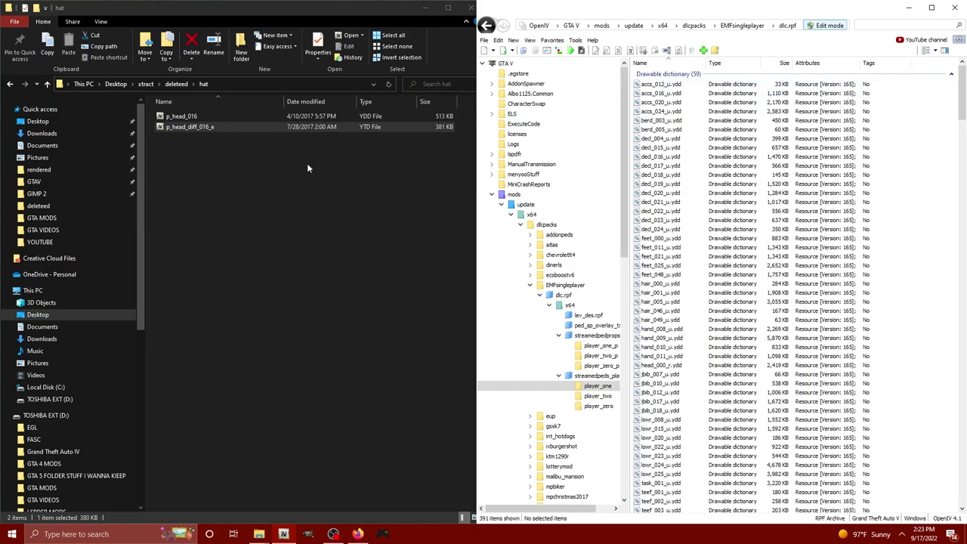
Return to the deleteed folder in File Explorer and view the Bape Hoodies For MP Male (+Franklin) screenshots in Firefox
left_click(220, 189)
left_click(12, 85)
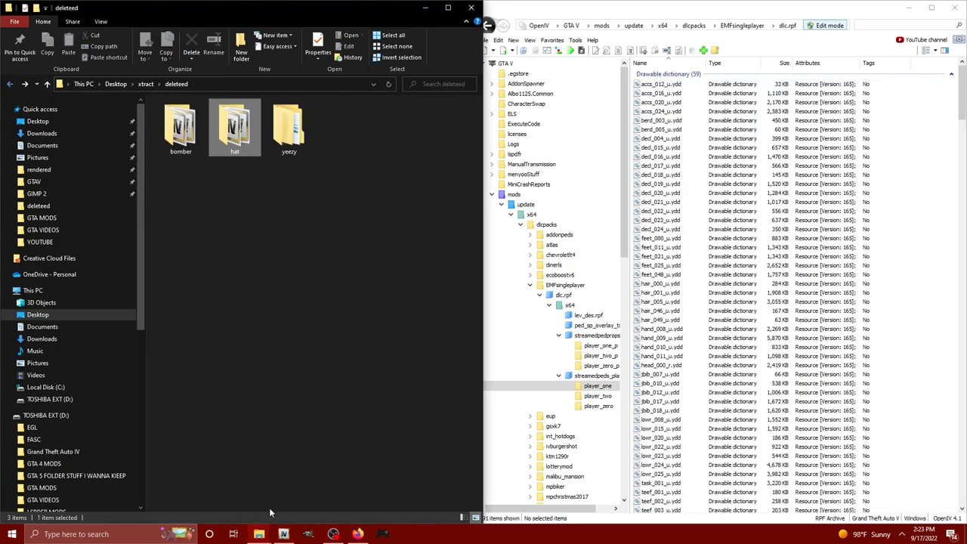
left_click(359, 535)
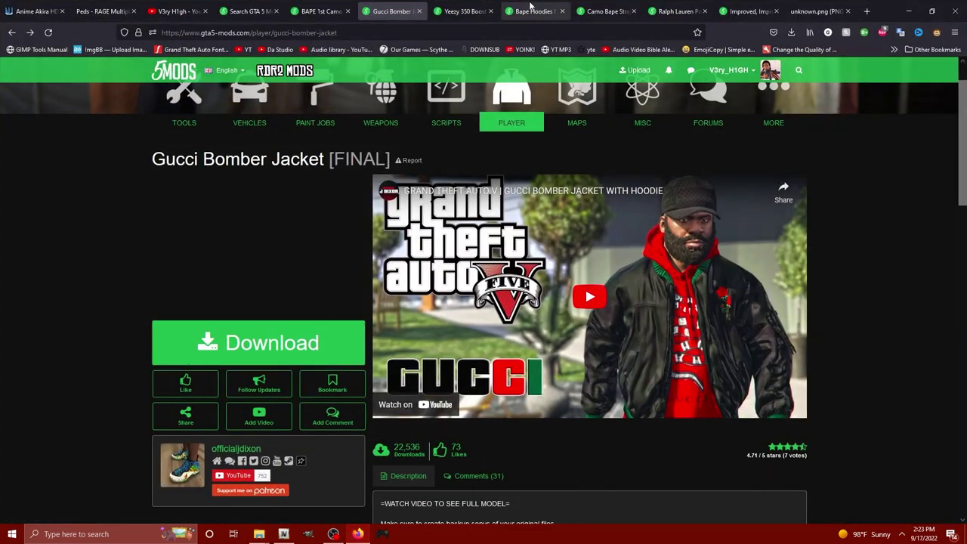
left_click(532, 9)
left_click(408, 350)
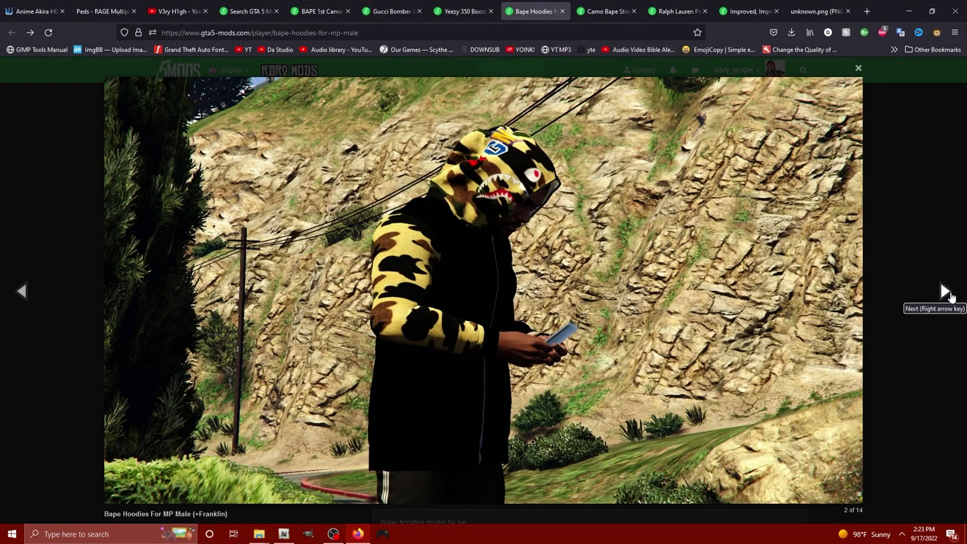
left_click(909, 11)
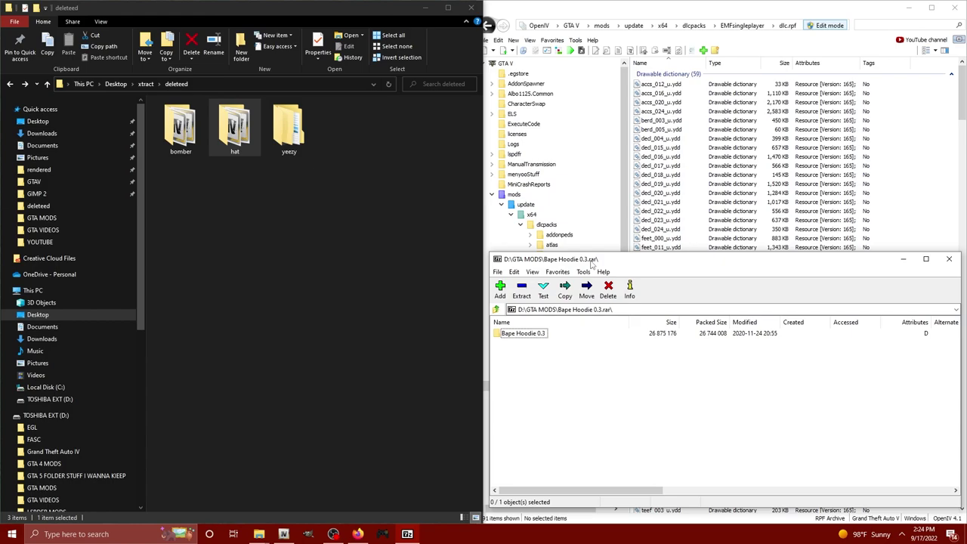
Extract the Bape Hoodie 0.3 folder from its archive into deleteed and close the archive
left_click_drag(590, 260, 427, 253)
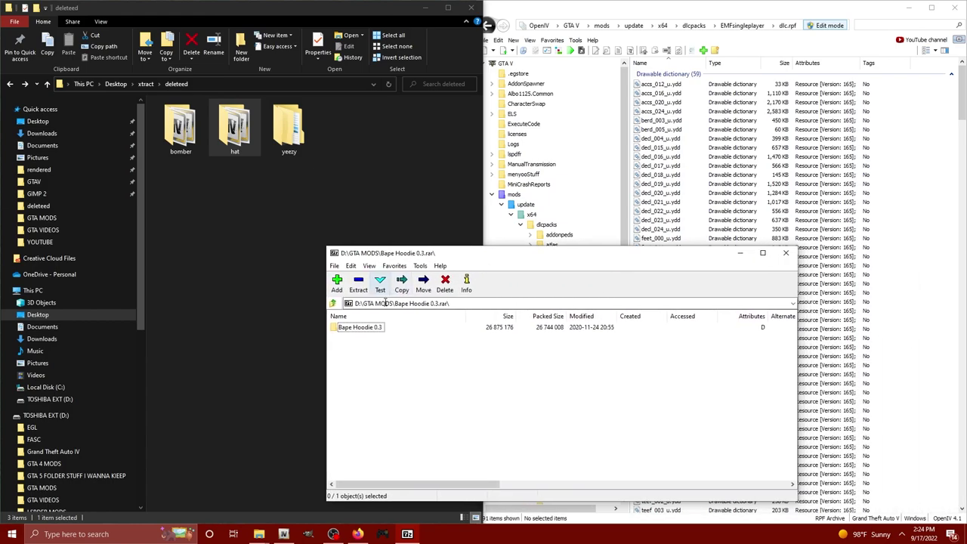
left_click_drag(360, 328, 312, 338)
left_click_drag(225, 246, 224, 245)
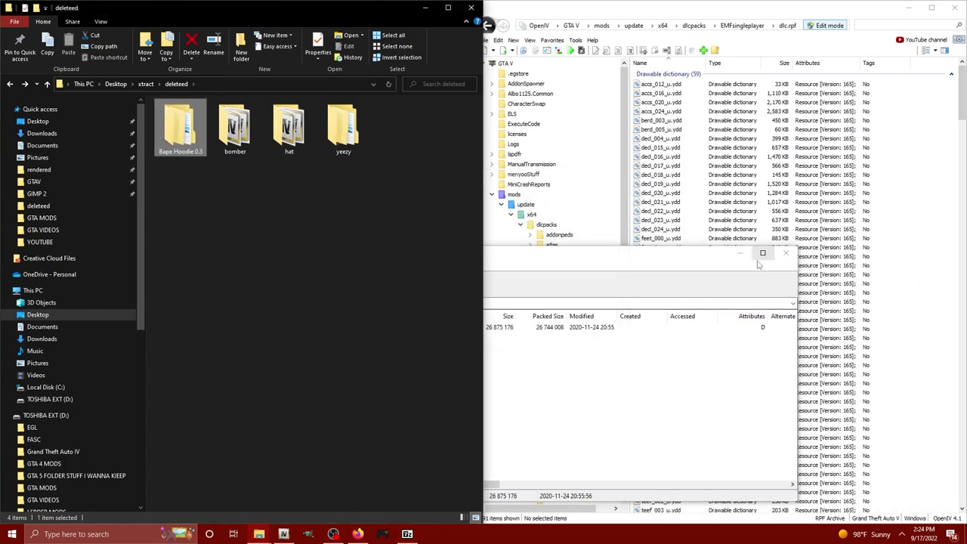
left_click(786, 252)
Add uppr_013_u.ydd and the uppr_diff_013 textures a to g from Frank Bape Hoodies to OpenIV's player_one folder, omitting the Fully-Zipped model
double_click(181, 134)
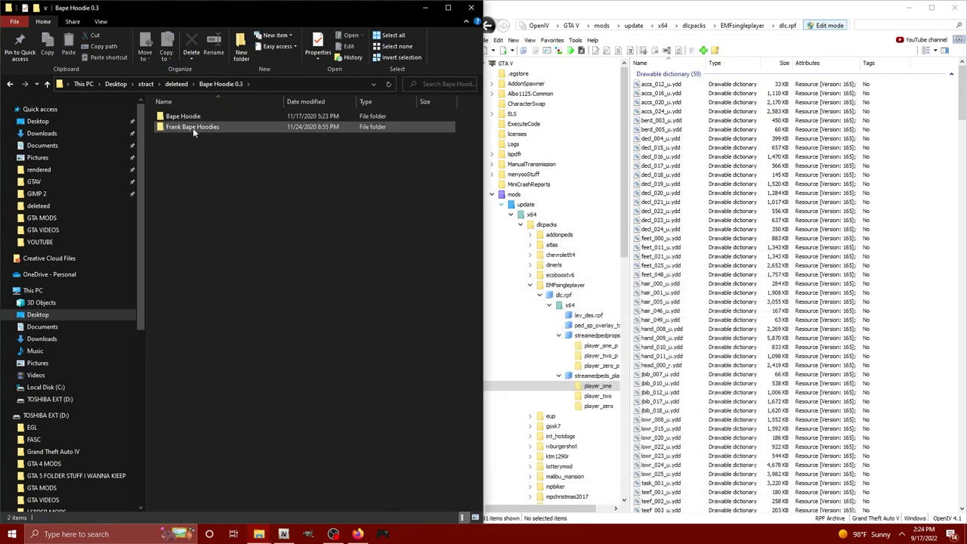
double_click(193, 128)
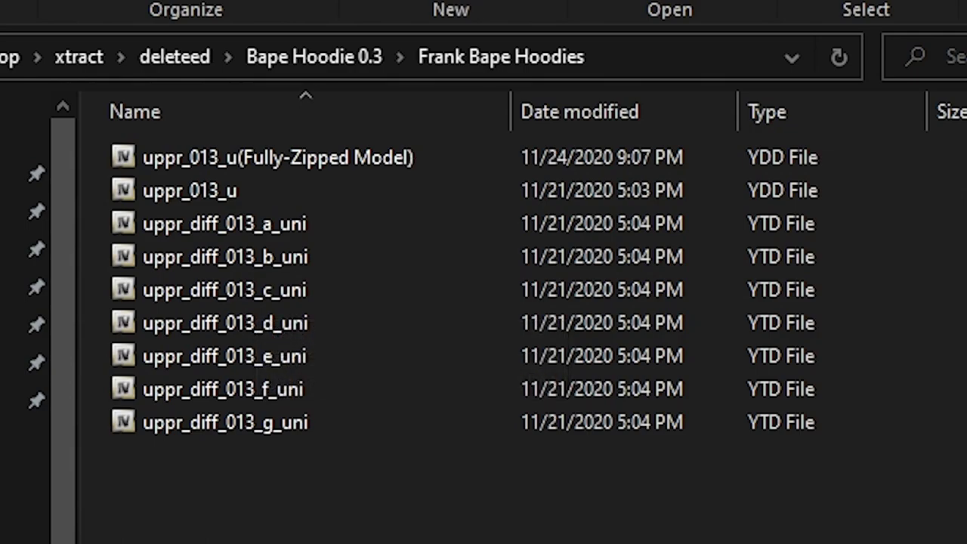
left_click_drag(541, 539, 192, 201)
left_click_drag(180, 130, 728, 226)
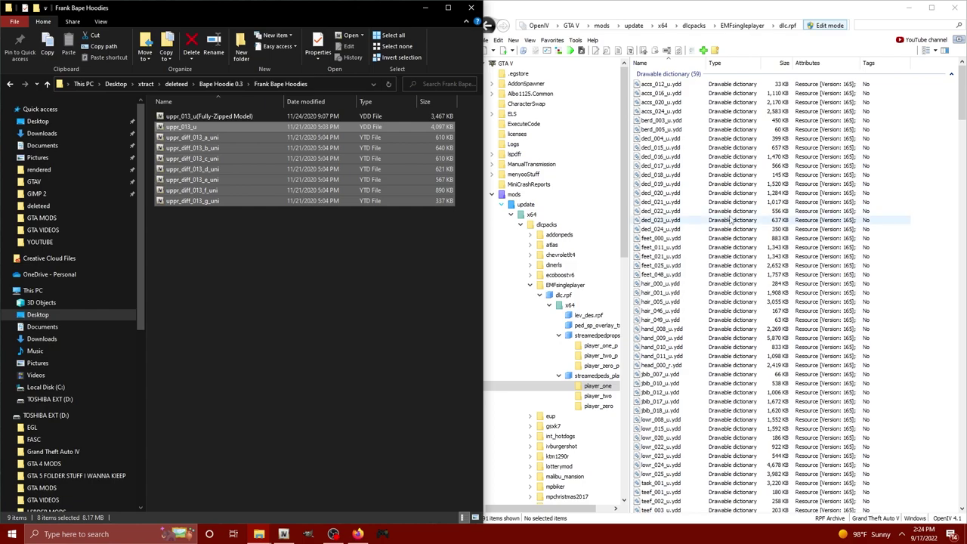
Preview the uppr_013_u.ydd hoodie model in the player_one folder and rotate it to inspect the hood and sleeves
scroll(709, 326, "down", 5)
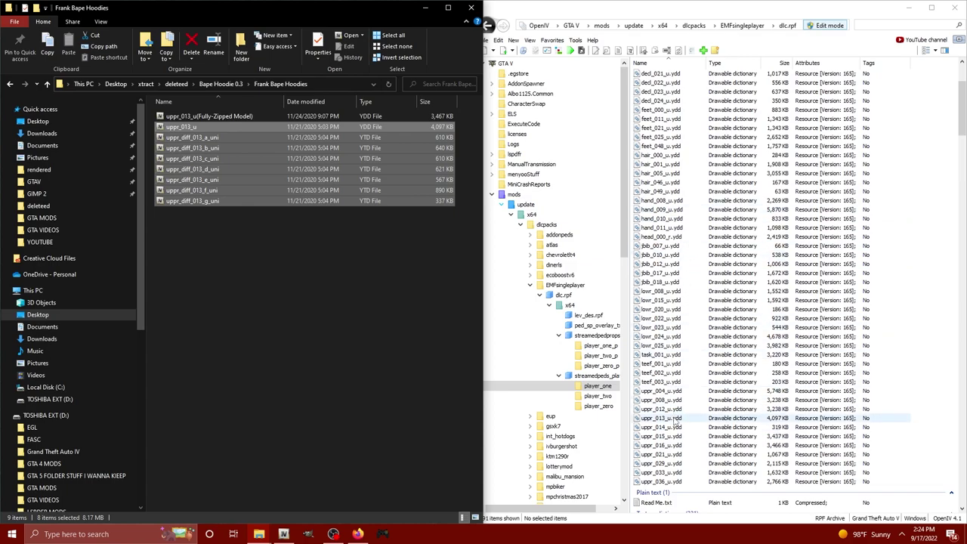
left_click(674, 418)
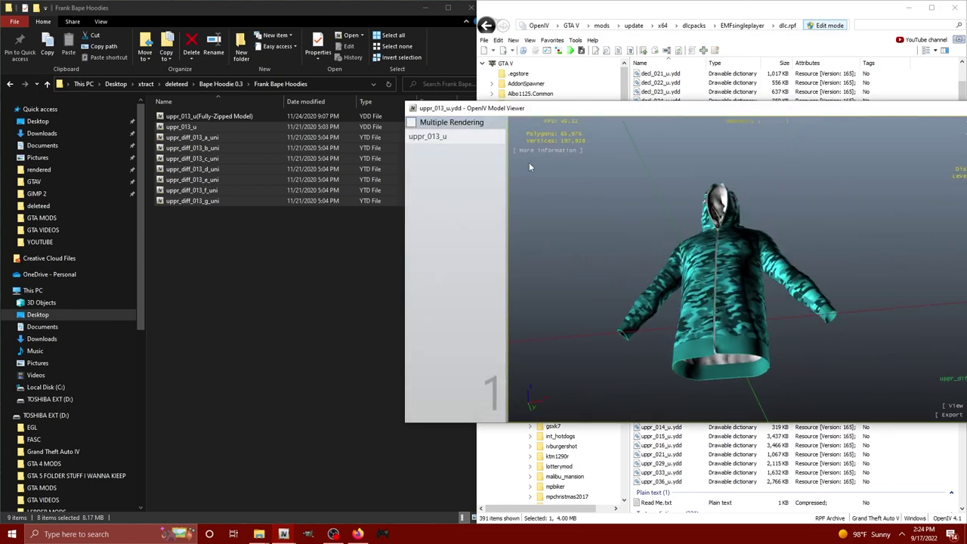
left_click_drag(530, 167, 331, 201)
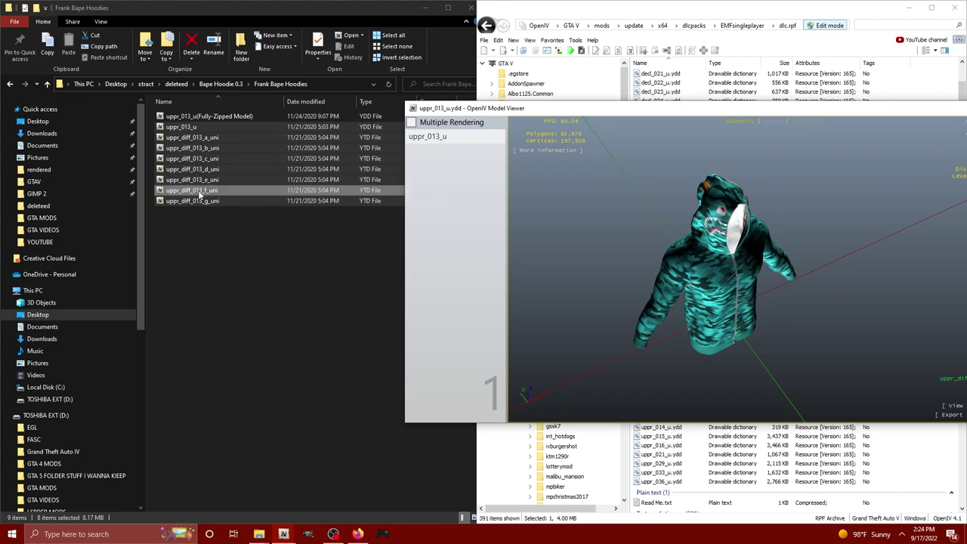
left_click_drag(528, 111, 226, 75)
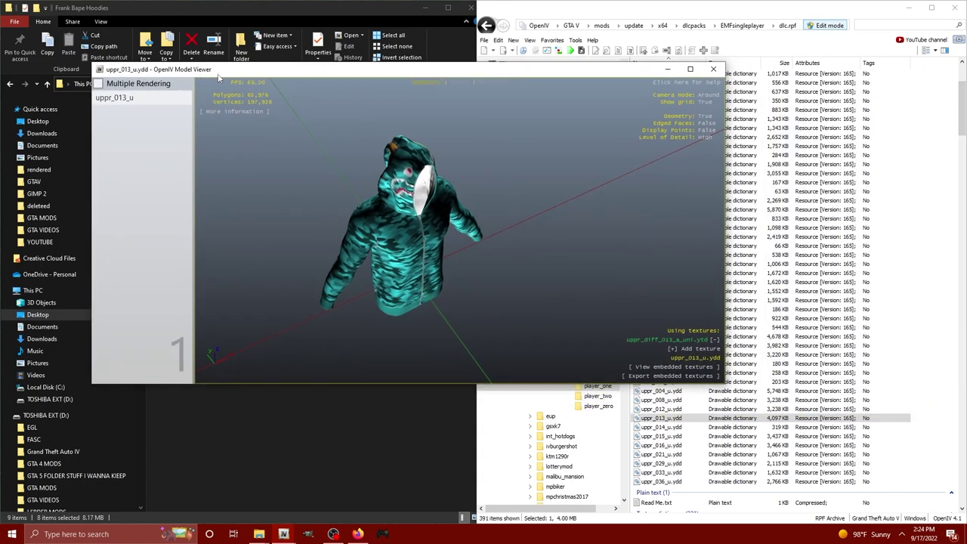